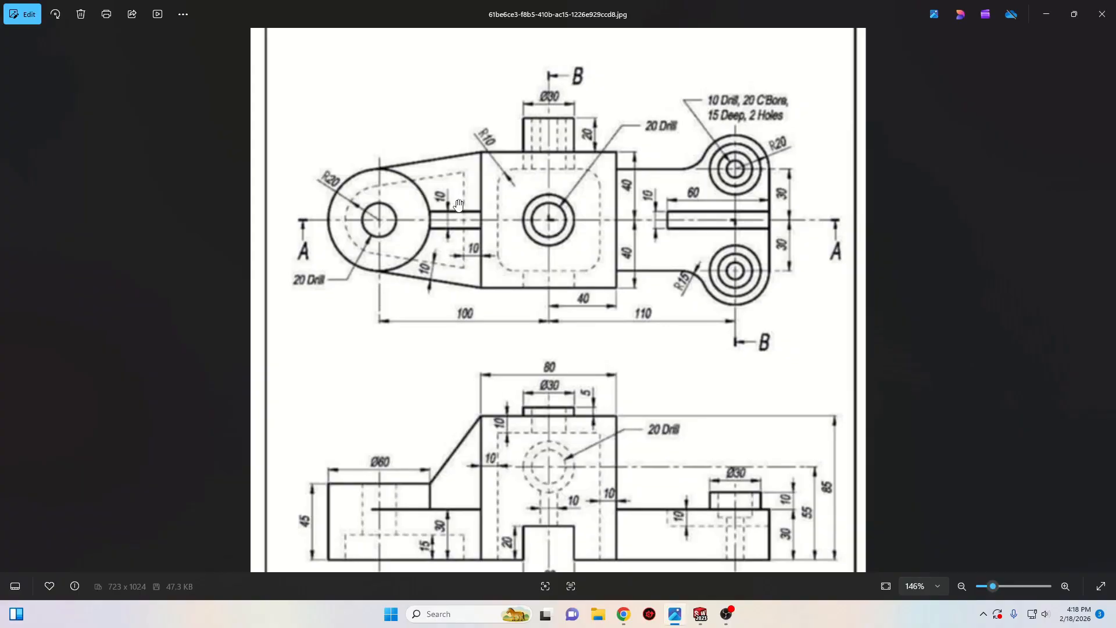
Examine the sectioning exercise's instructions and the dimensioned top and front views in the reference image.
scroll(459, 206, "down", 2)
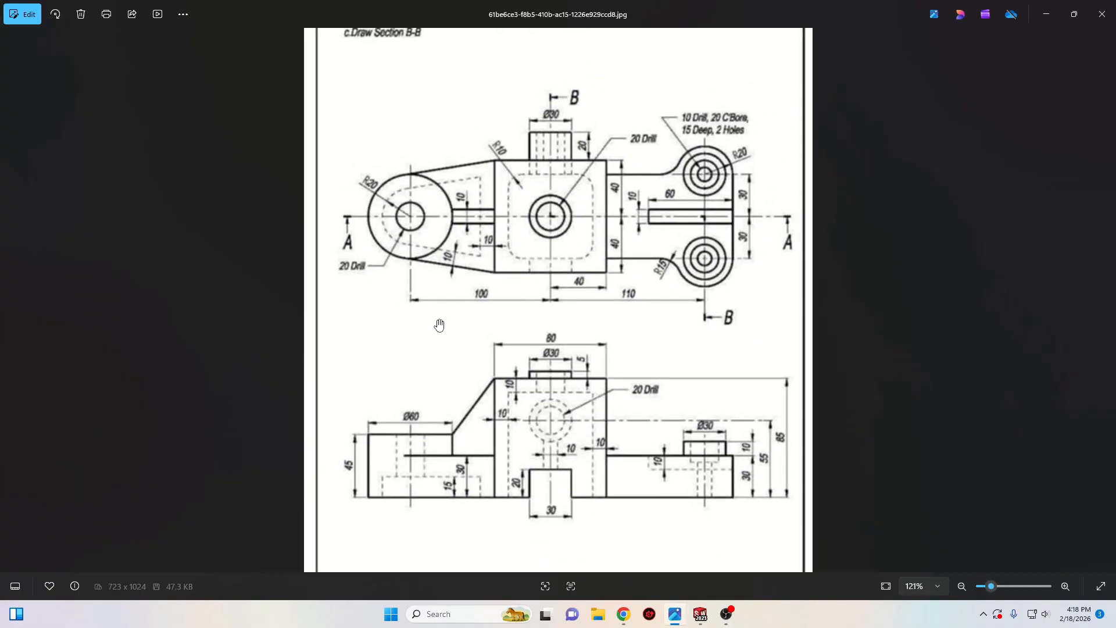
left_click_drag(533, 205, 524, 349)
scroll(429, 165, "up", 1)
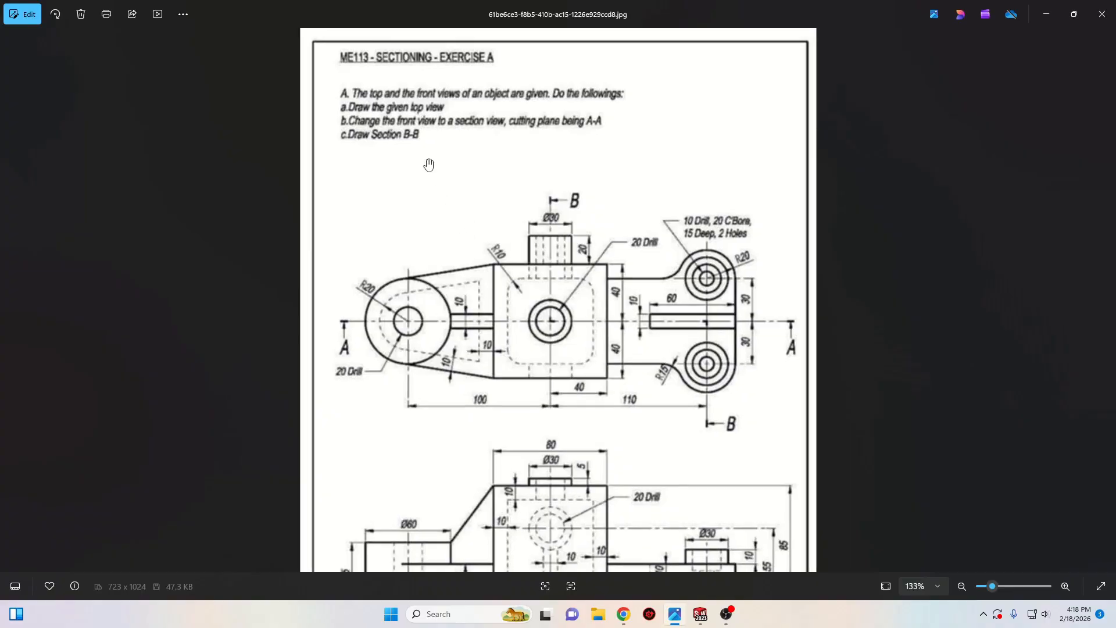
scroll(429, 165, "up", 2)
left_click_drag(429, 167, 432, 219)
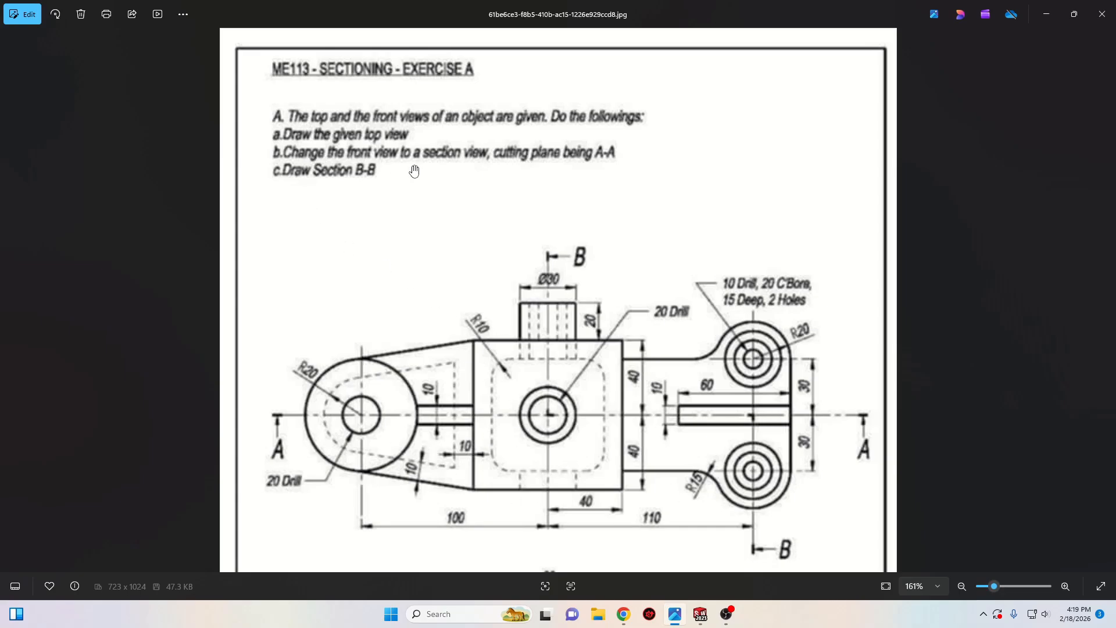
scroll(448, 142, "down", 5)
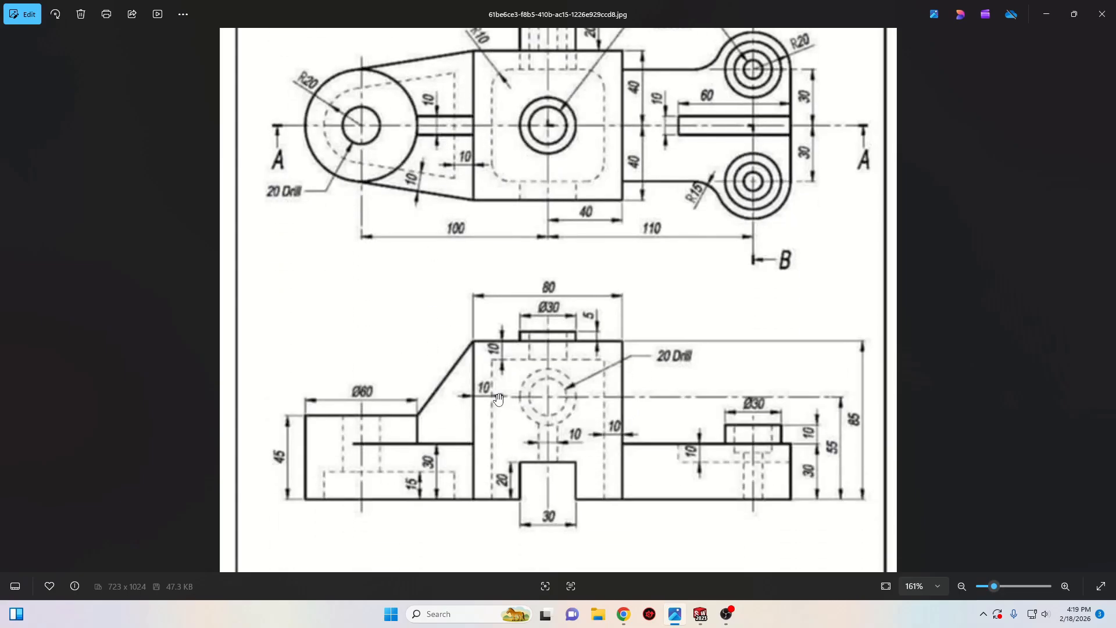
scroll(503, 257, "up", 4)
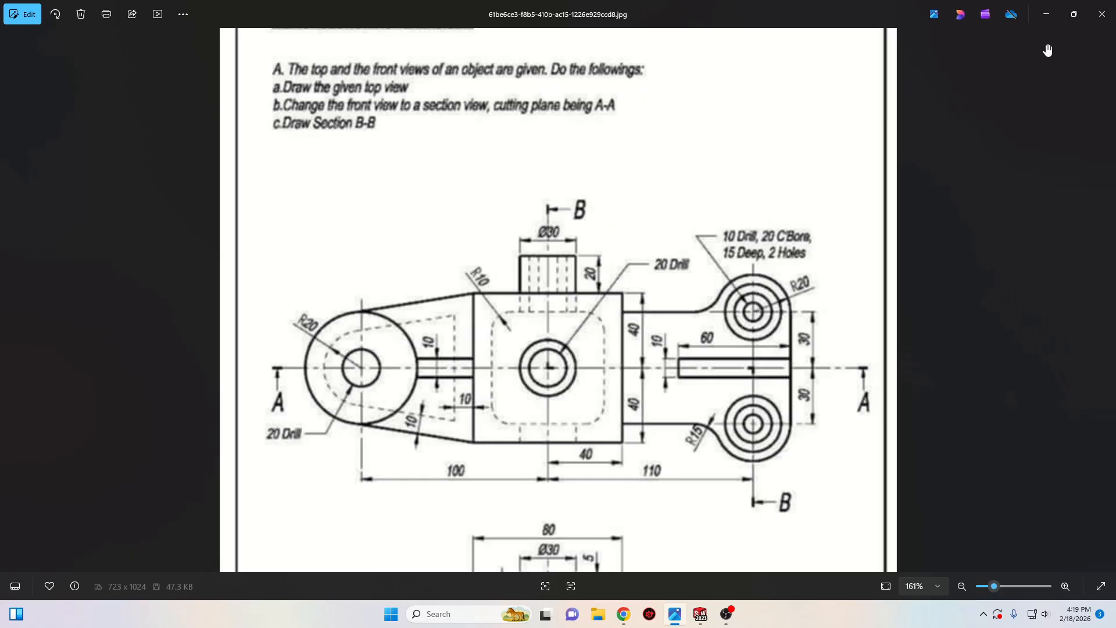
Shrink the reference image window, move it aside, and inspect the finished part model in SOLIDWORKS.
left_click(1074, 14)
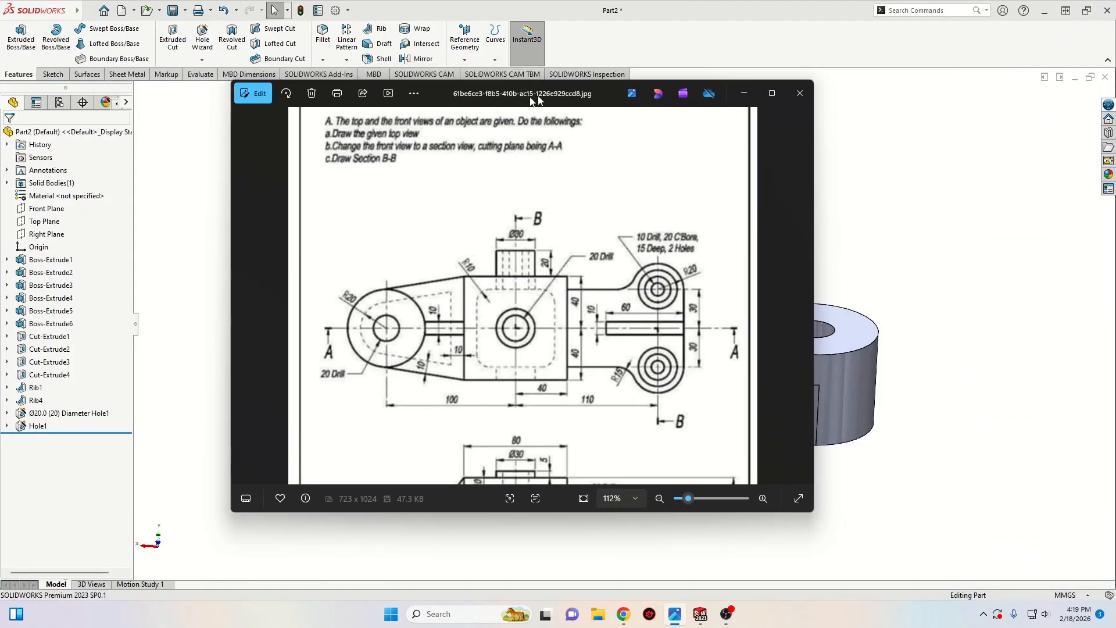
left_click_drag(539, 96, 0, 108)
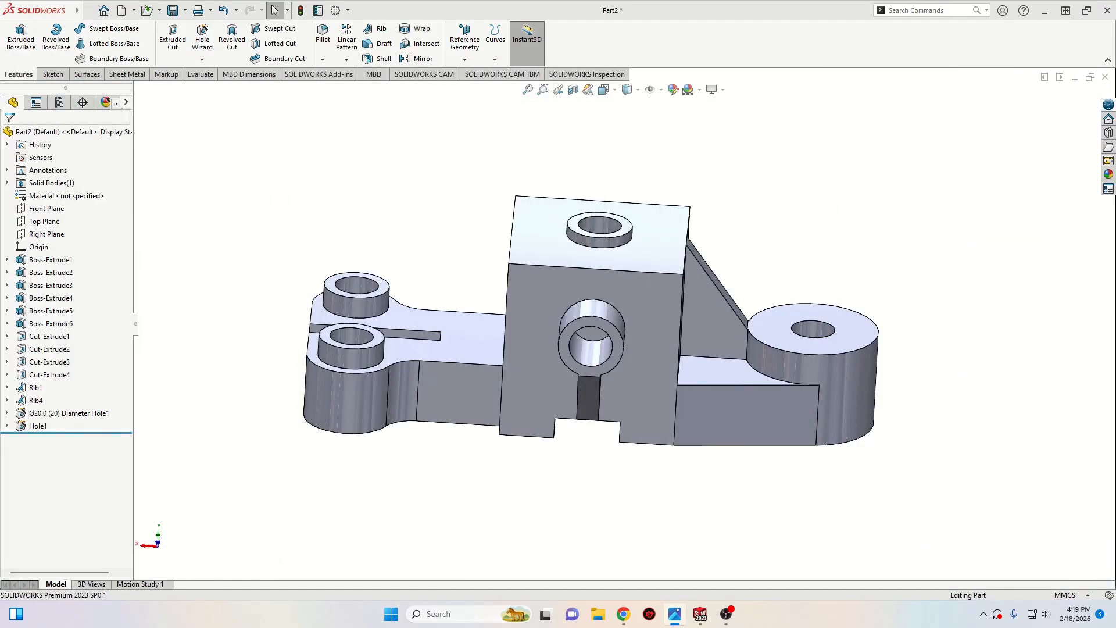
middle_click_drag(299, 312, 573, 360)
scroll(573, 360, "up", 1)
middle_click_drag(303, 183, 261, 219, "ctrl")
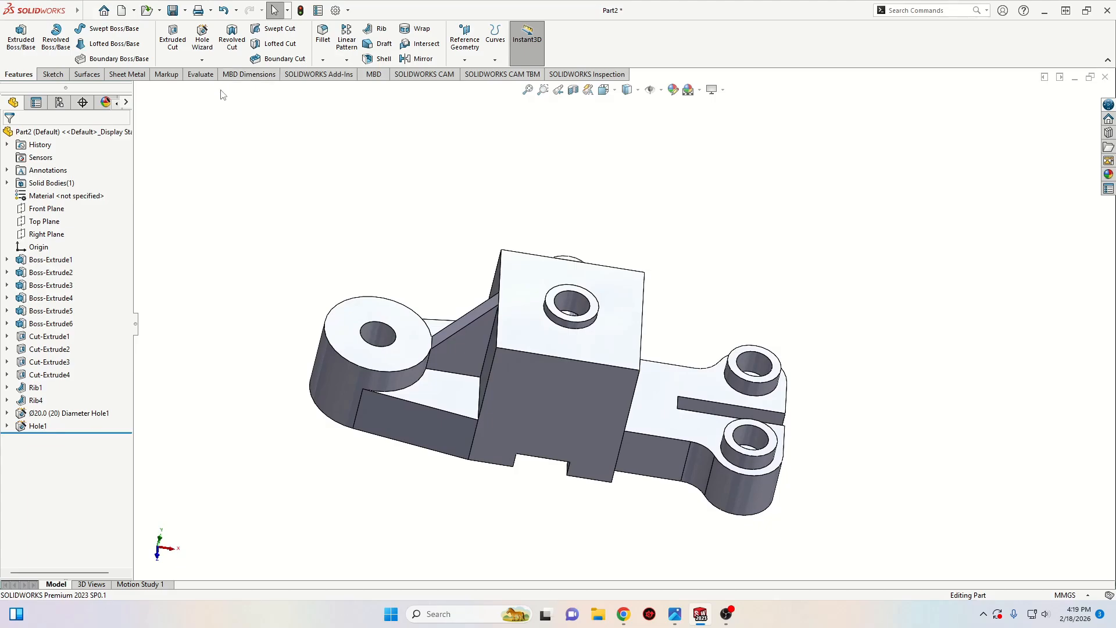
Make a drawing from the part, saving the part as Part2 and using the standard A3 (ISO) sheet format.
left_click(88, 10)
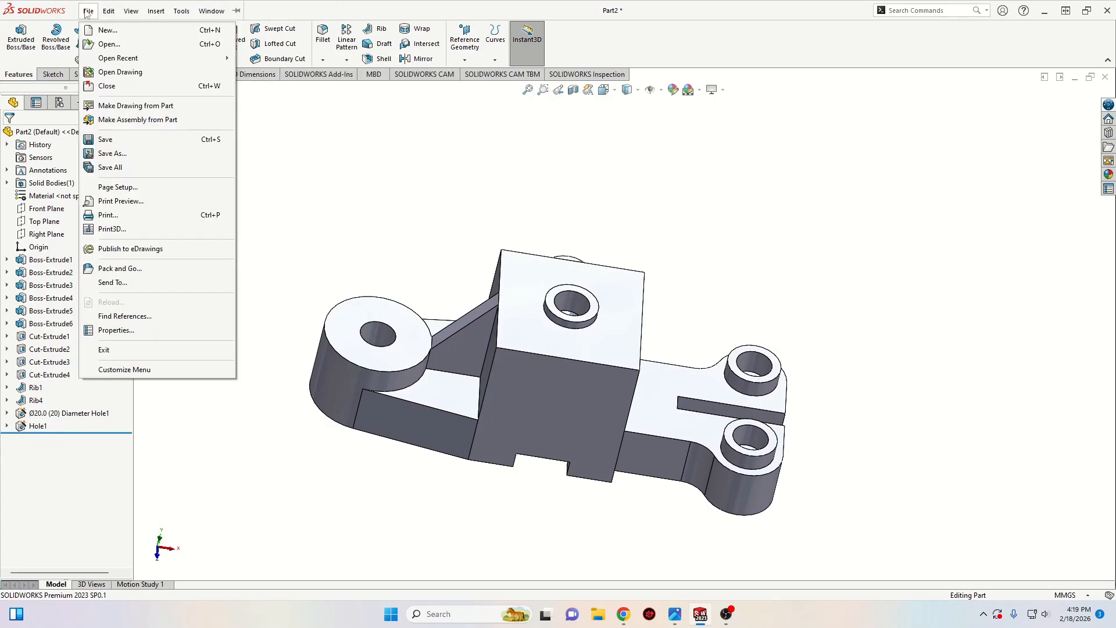
left_click(143, 106)
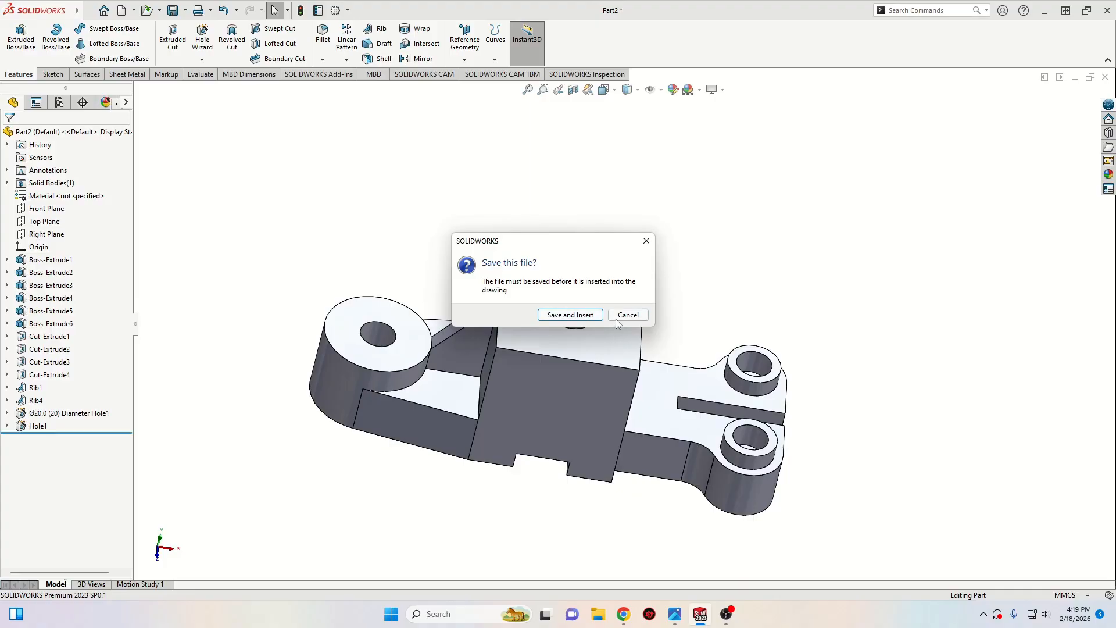
left_click(570, 316)
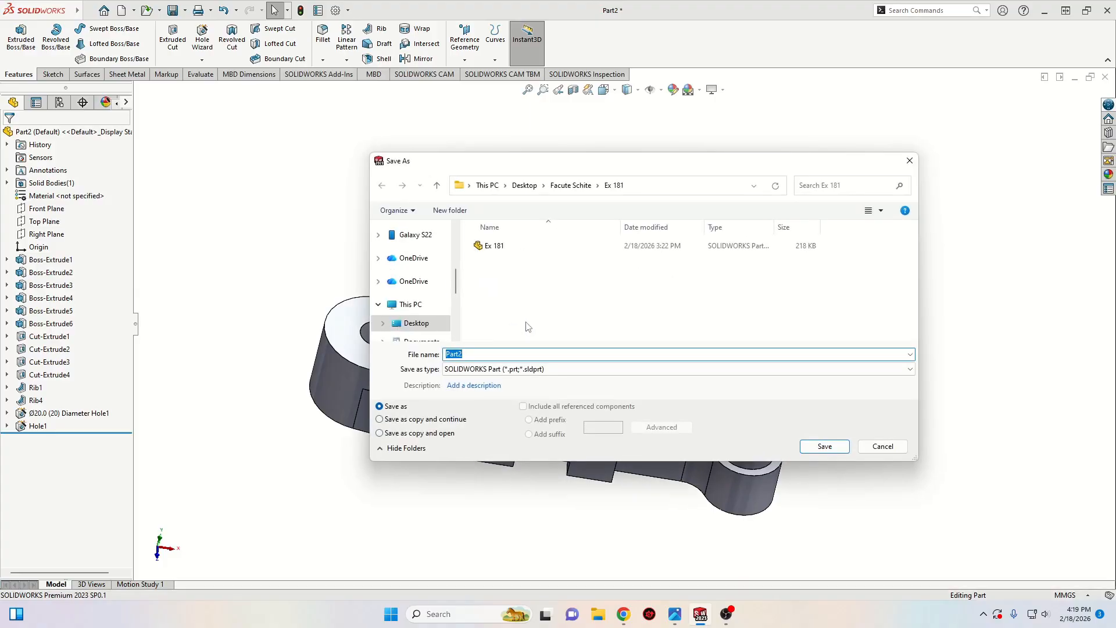
left_click(825, 446)
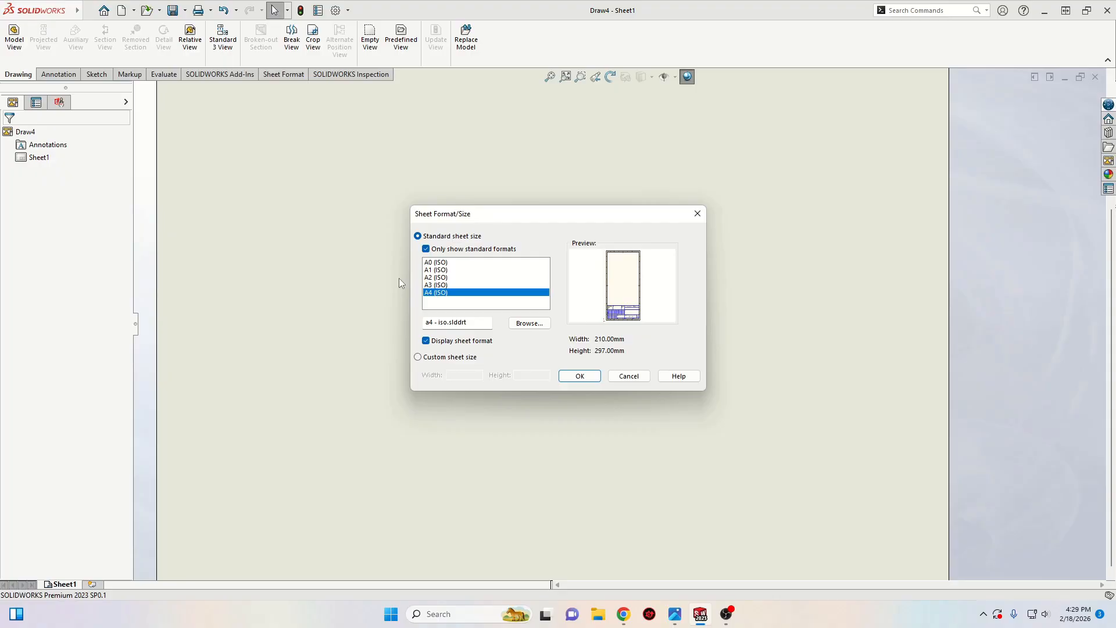
left_click(433, 285)
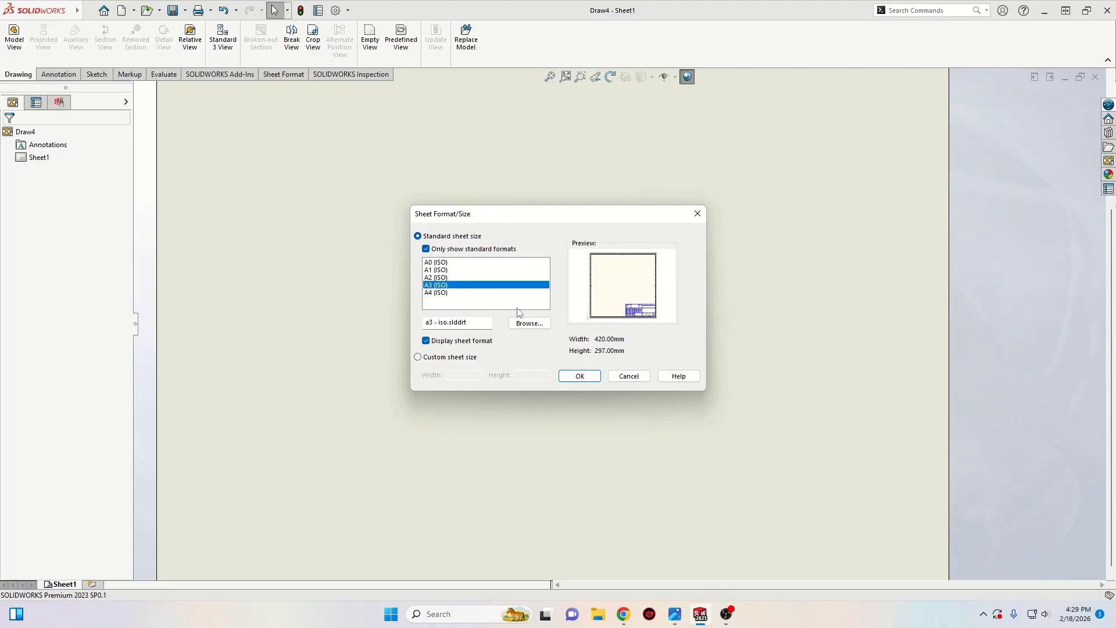
left_click(580, 377)
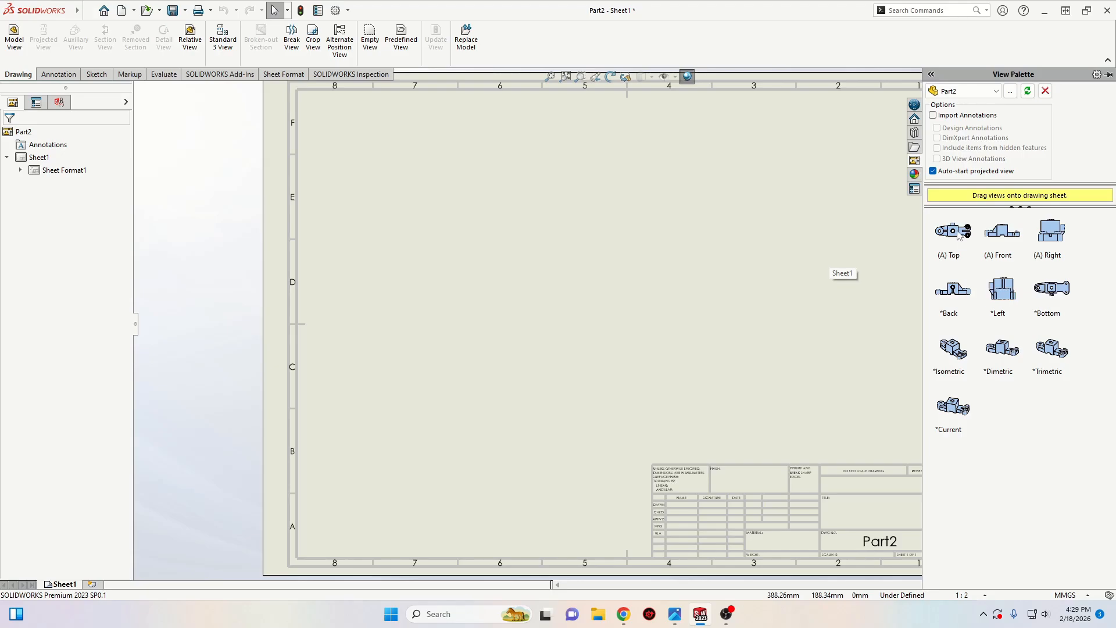
Place the part's Top view in the upper middle of the sheet without projected views and display its hidden lines.
left_click_drag(959, 235, 649, 182)
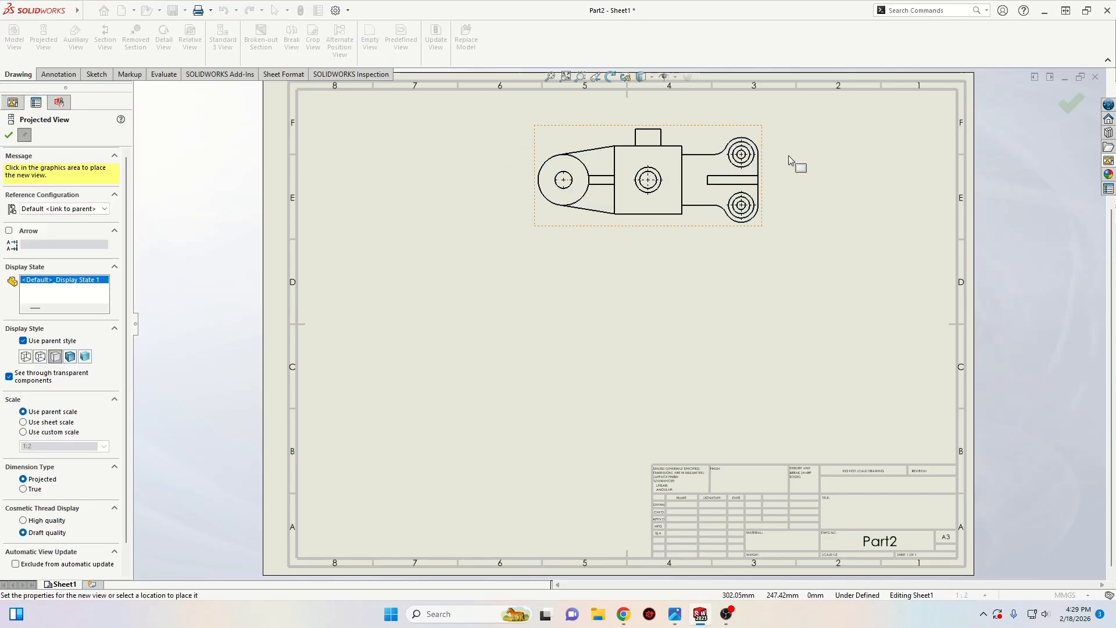
left_click(1076, 106)
scroll(707, 207, "down", 1)
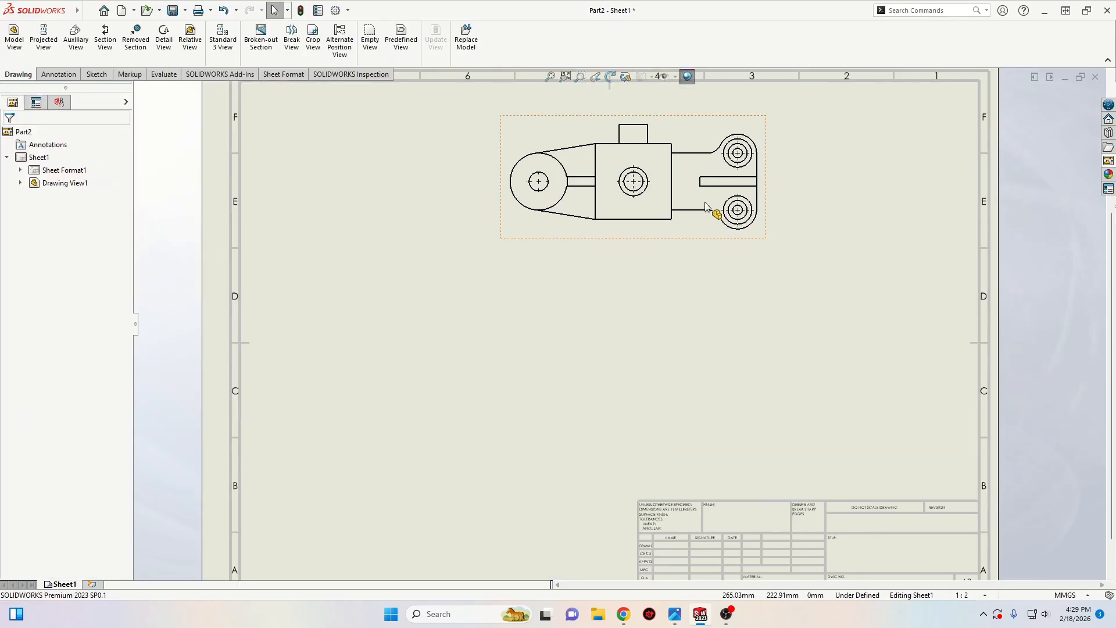
scroll(707, 208, "down", 1)
left_click(732, 152)
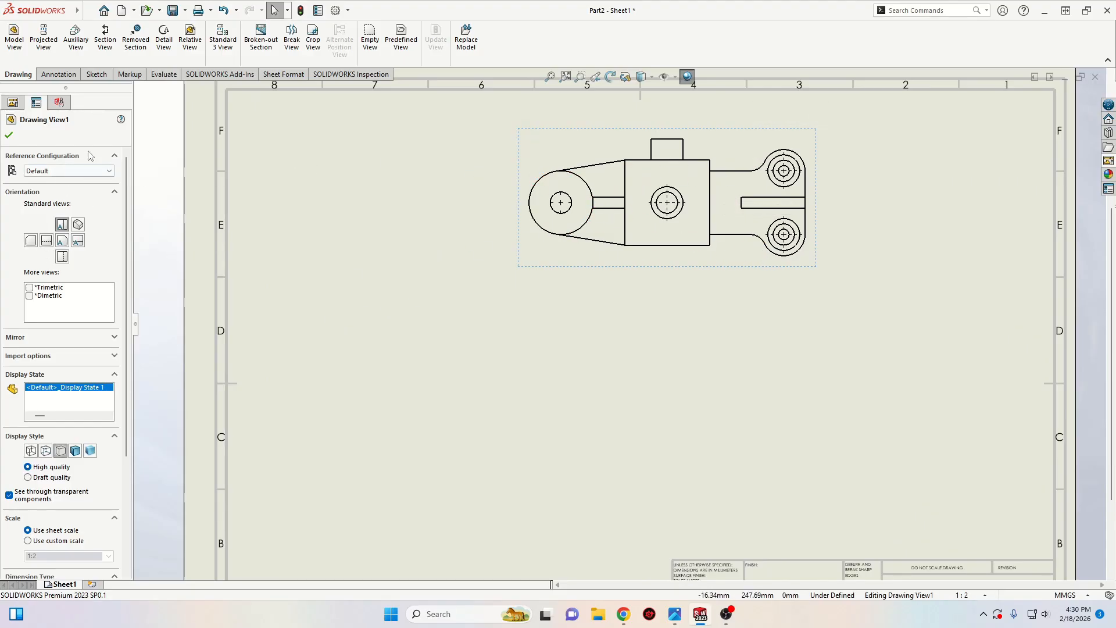
left_click_drag(129, 200, 131, 344)
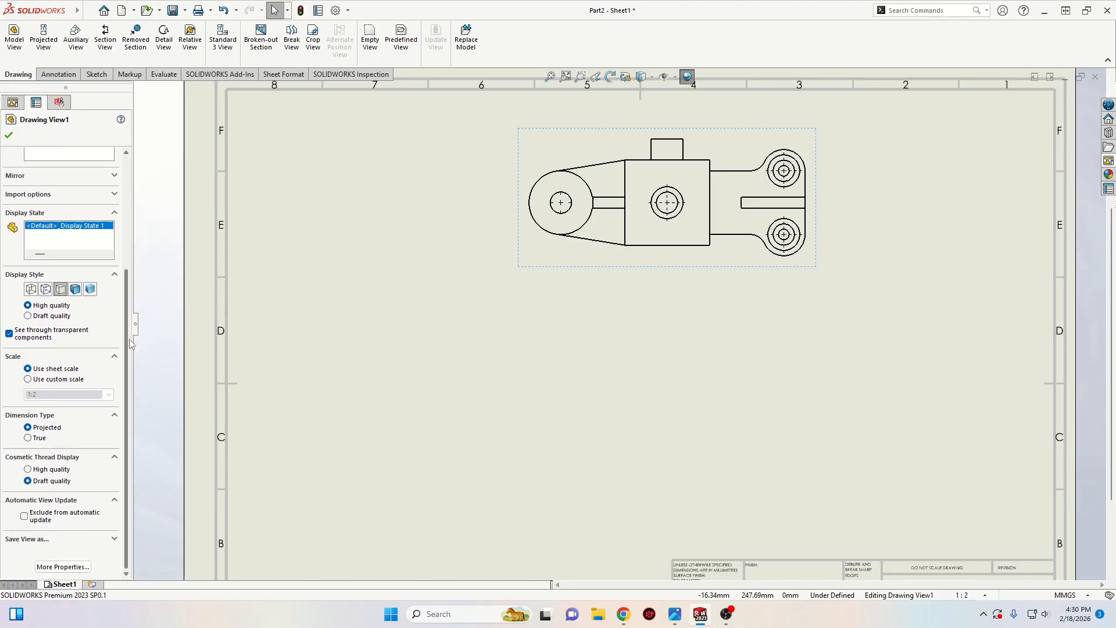
left_click(46, 290)
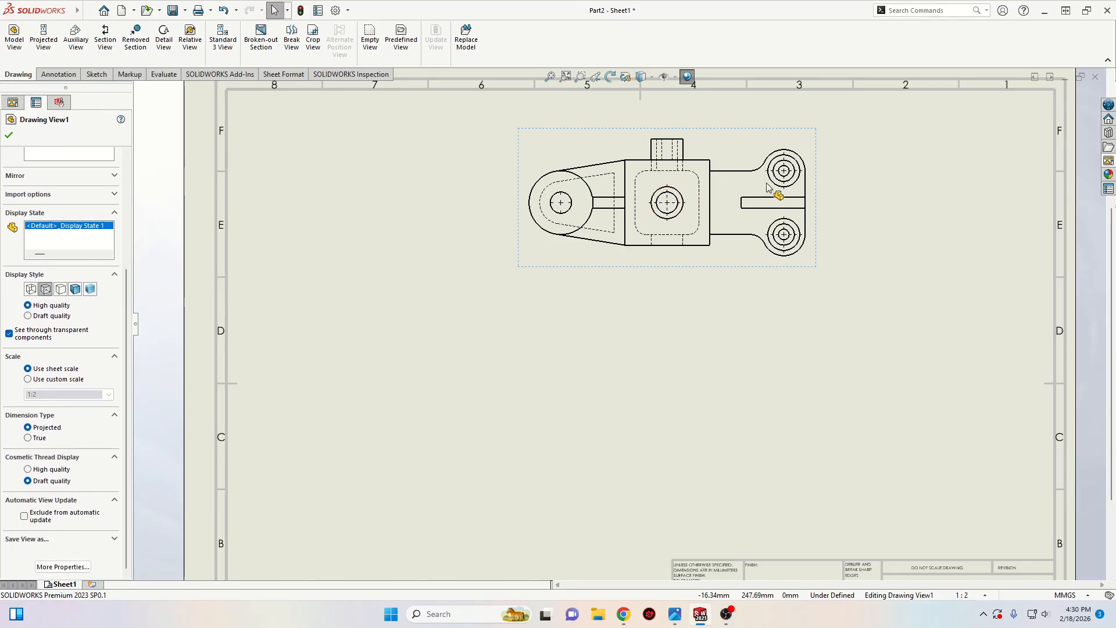
left_click(782, 374)
Create section view A-A with a horizontal cutting line through the block's central hole, excluding no ribs, and place it below the top view.
middle_click_drag(845, 304, 824, 319)
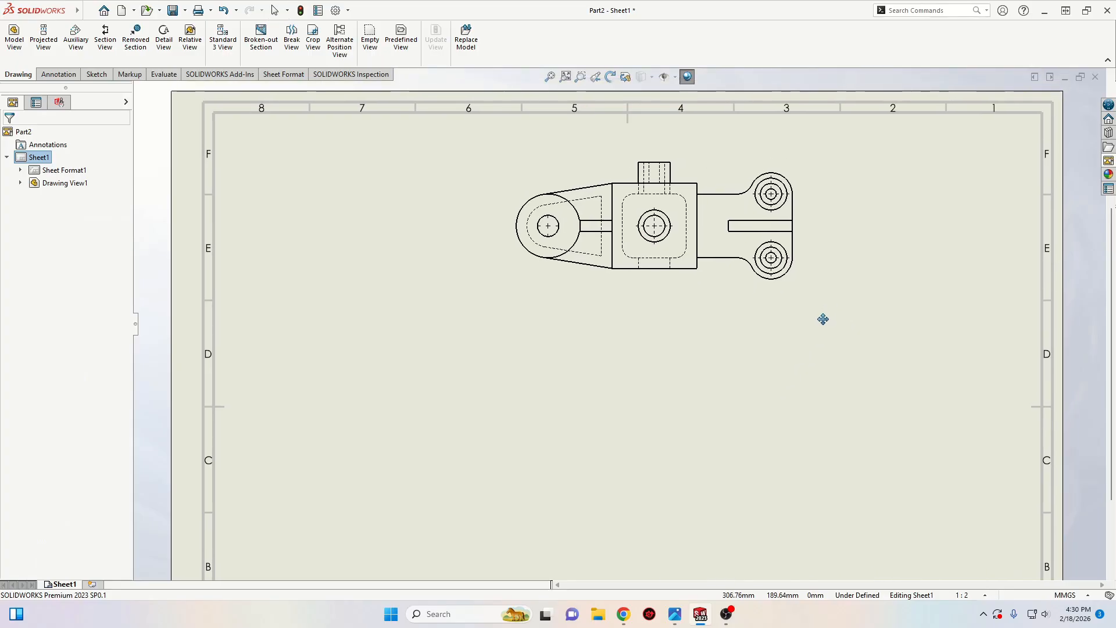
left_click(675, 614)
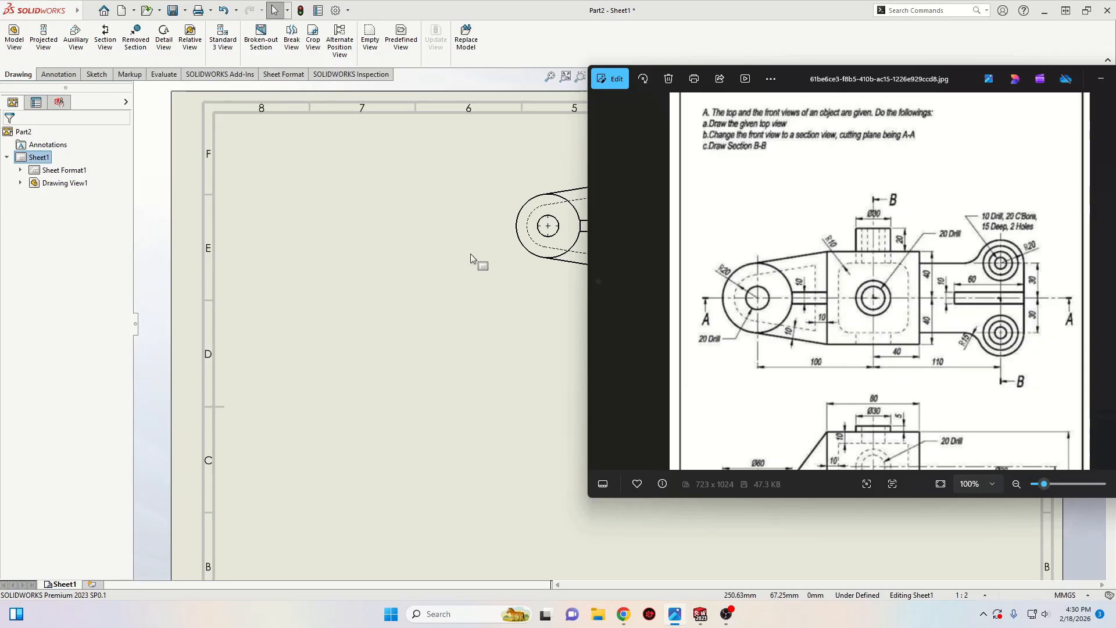
left_click(456, 340)
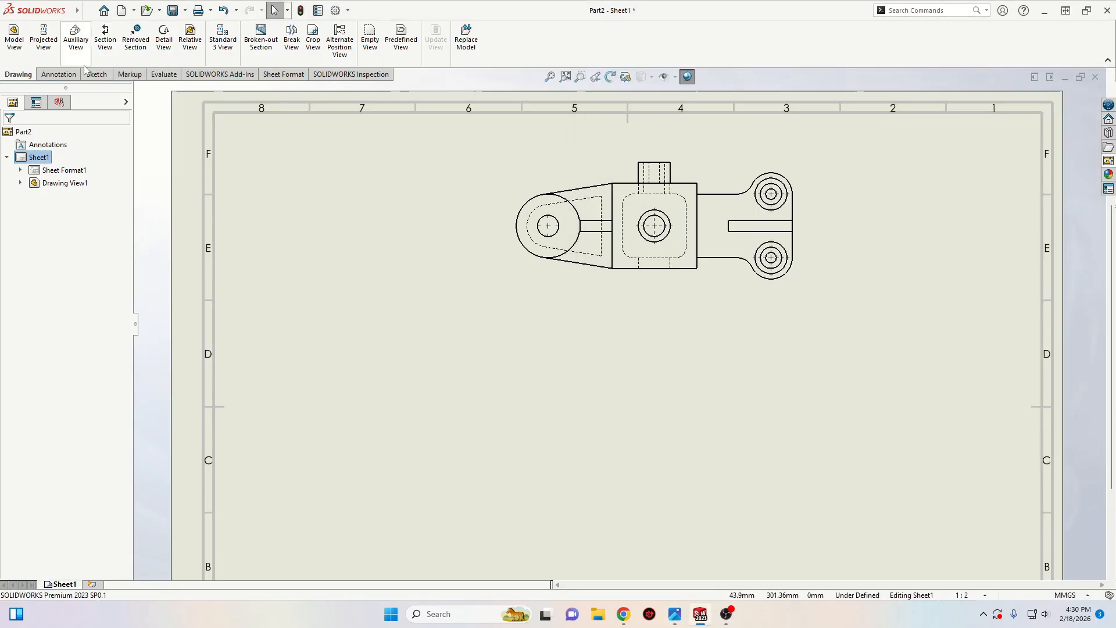
left_click(105, 32)
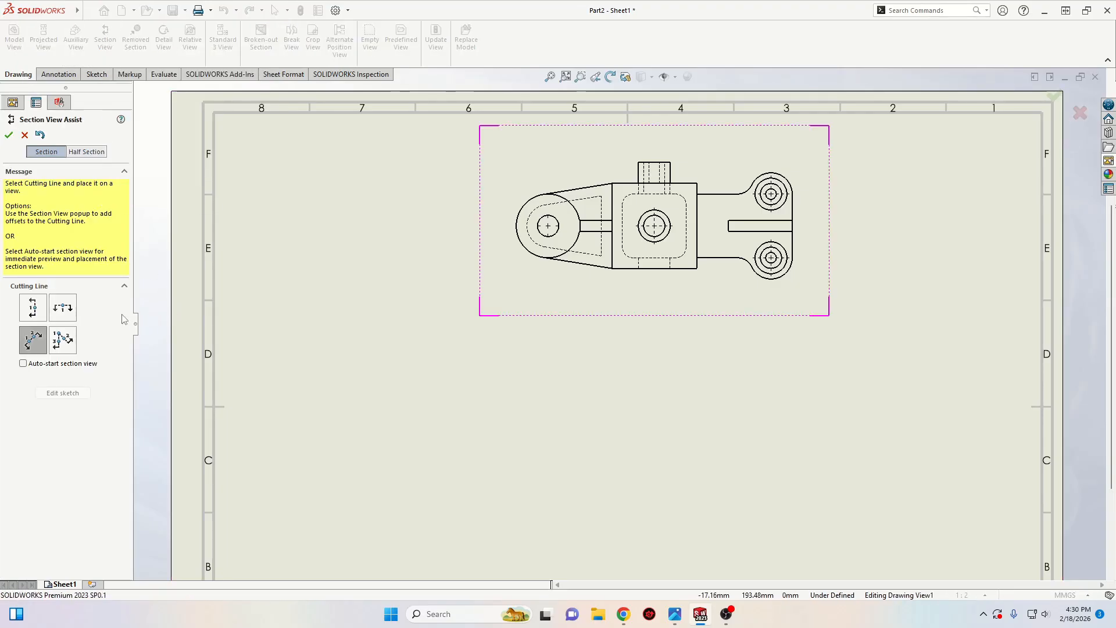
left_click(64, 309)
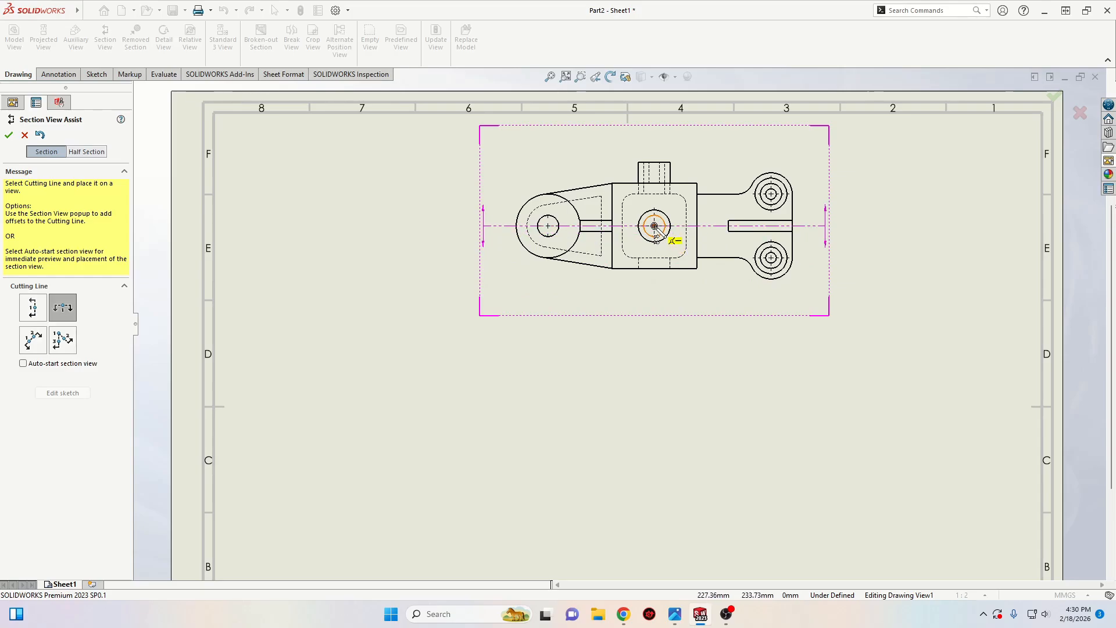
left_click(655, 227)
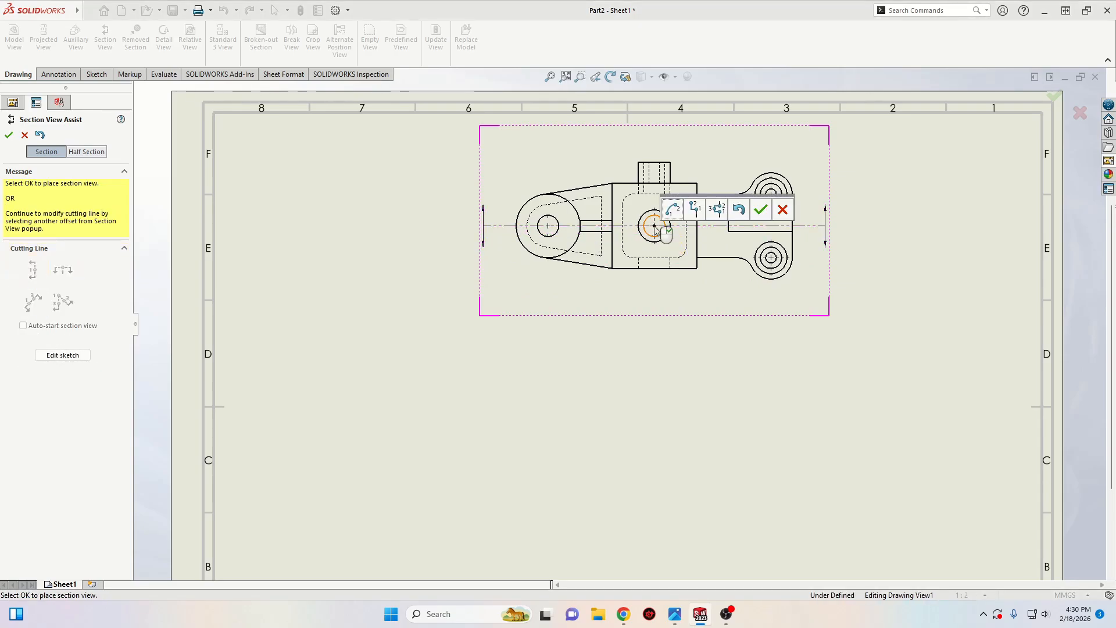
left_click(761, 211)
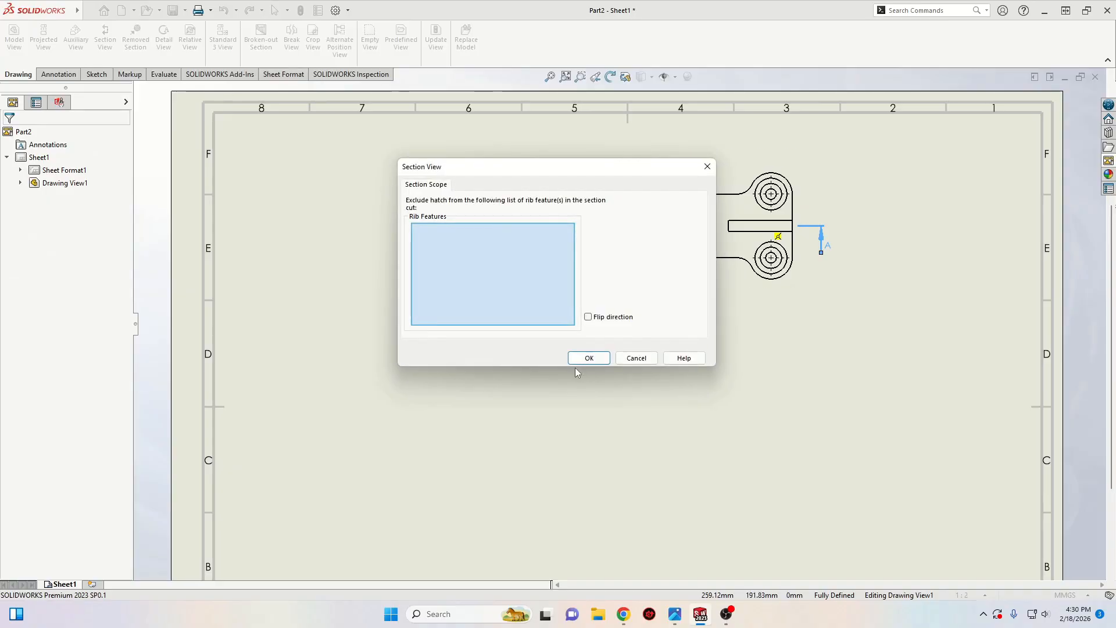
left_click(589, 358)
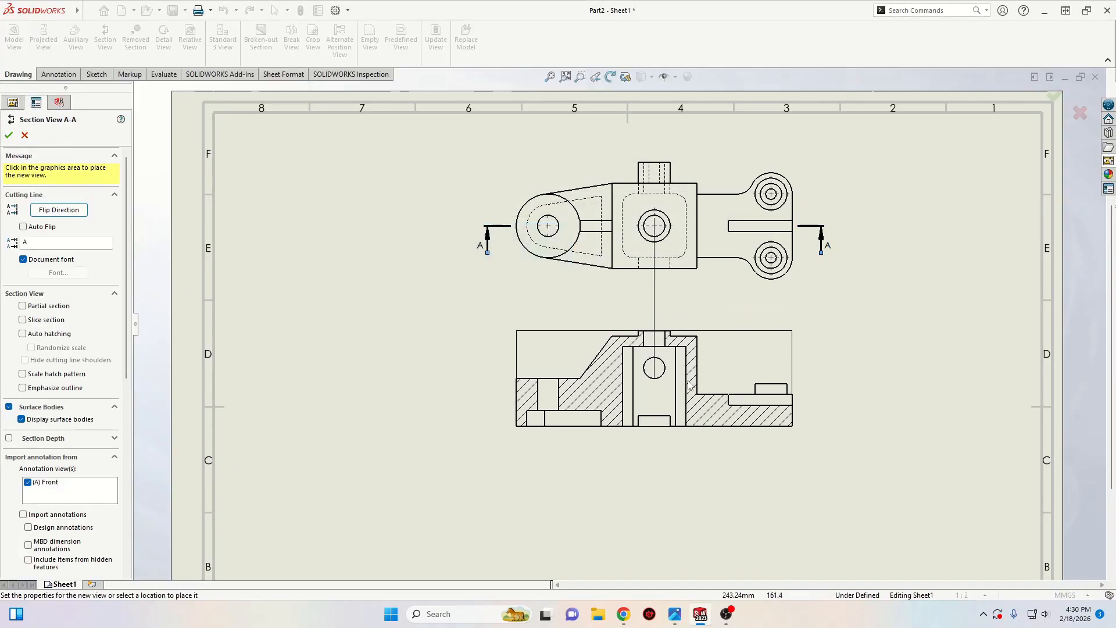
left_click(660, 406)
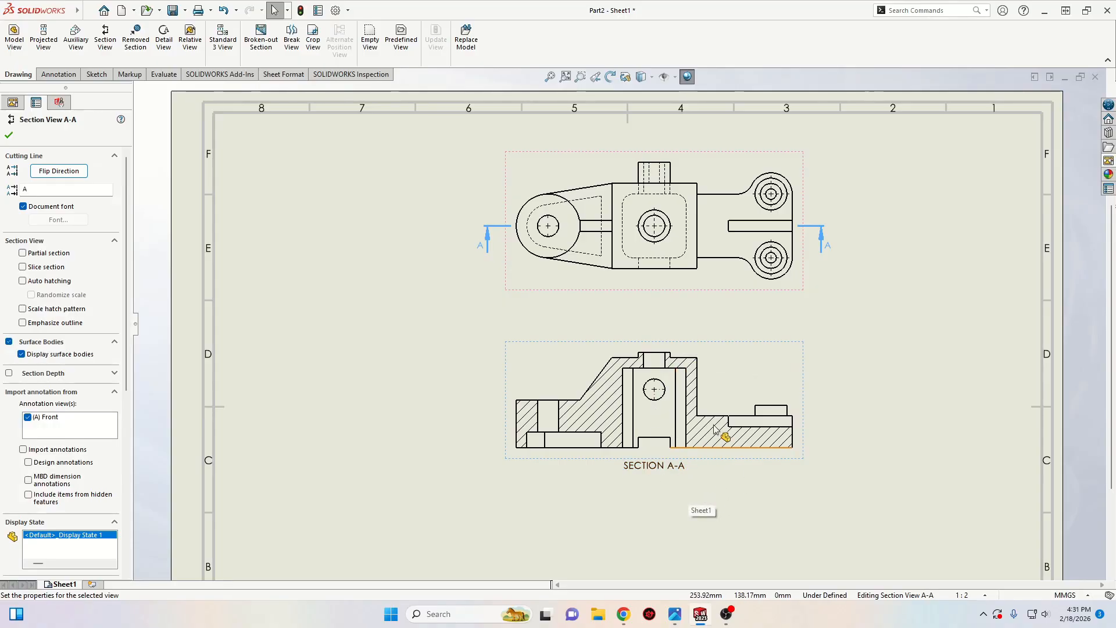
Check cutting line B-B in the reference image and draw a vertical auxiliary cutting line in the top view through the lower counterbored hole, ending at the centreline.
left_click(675, 614)
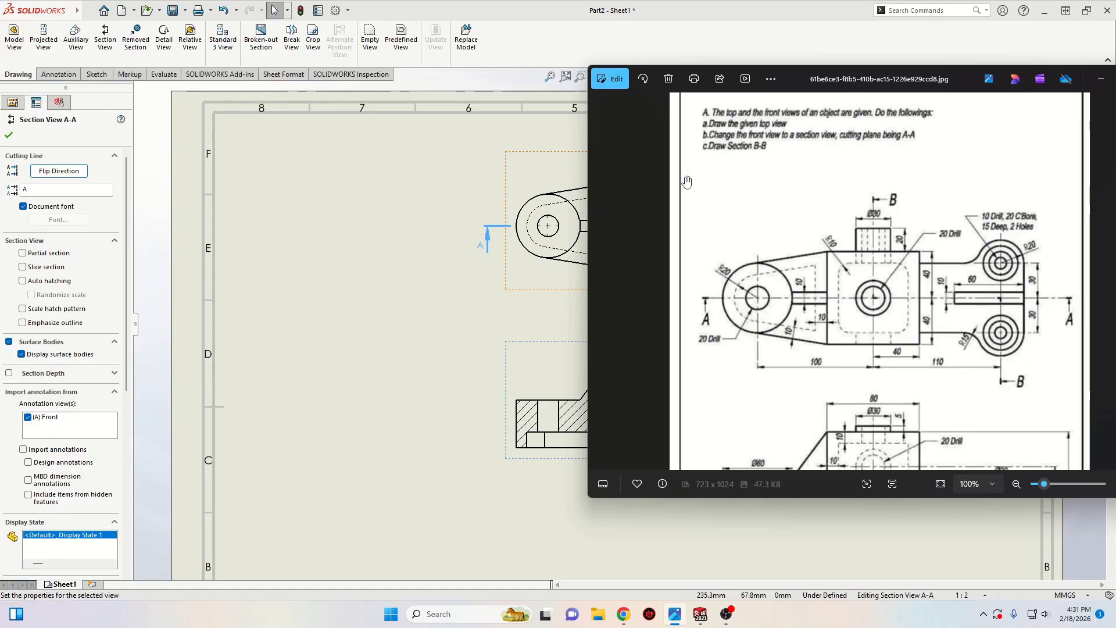
left_click(440, 336)
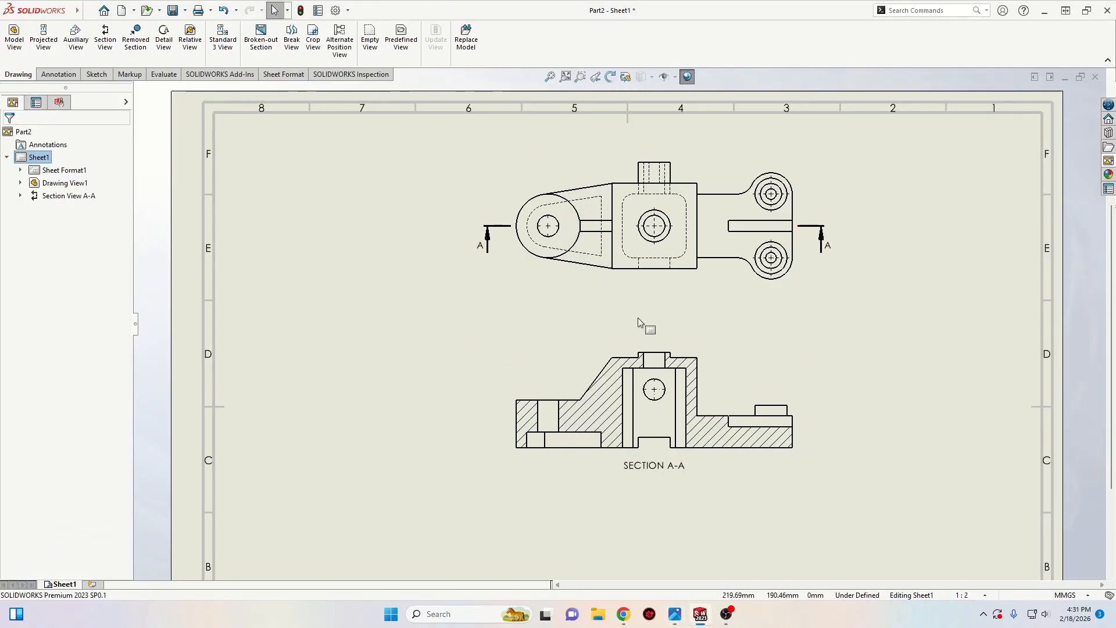
scroll(665, 306, "down", 3)
scroll(689, 327, "up", 2)
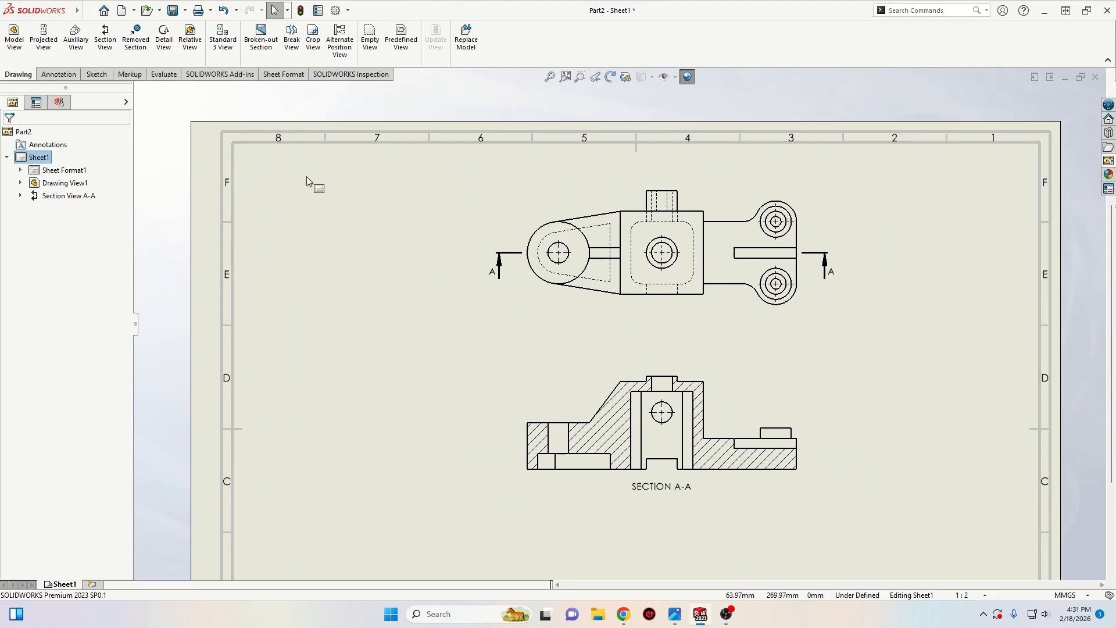
left_click(110, 45)
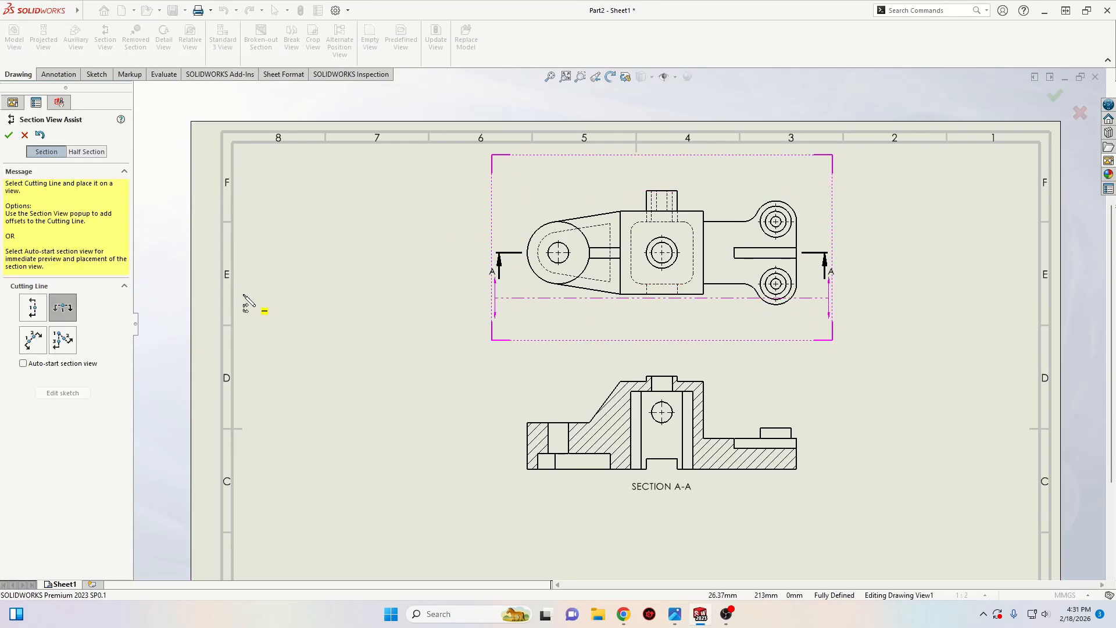
left_click(33, 341)
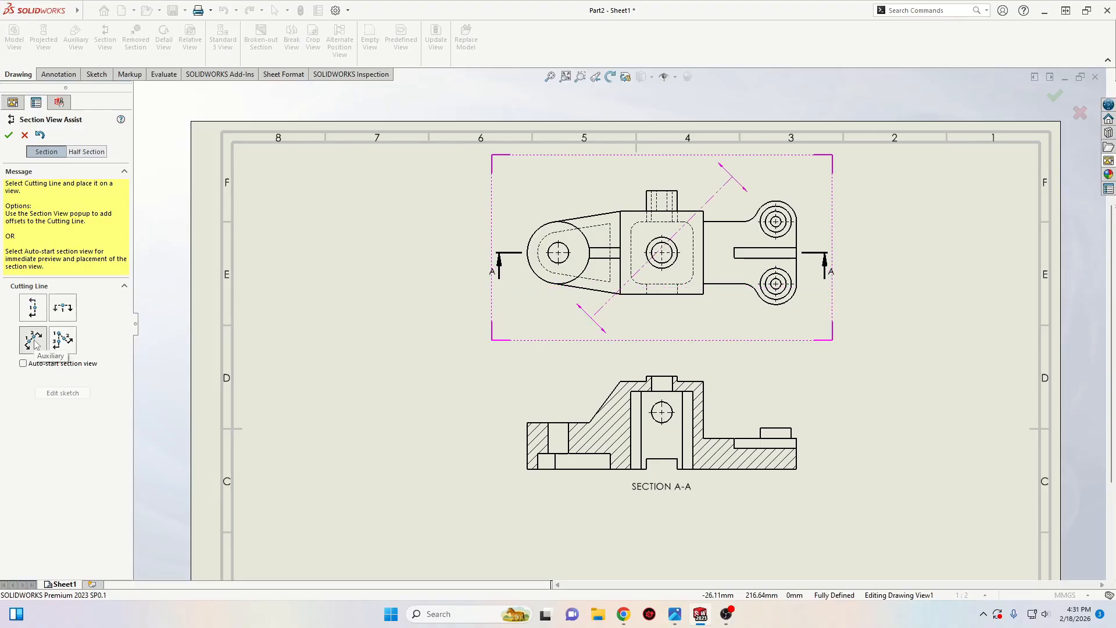
scroll(746, 293, "down", 3)
scroll(746, 293, "down", 2)
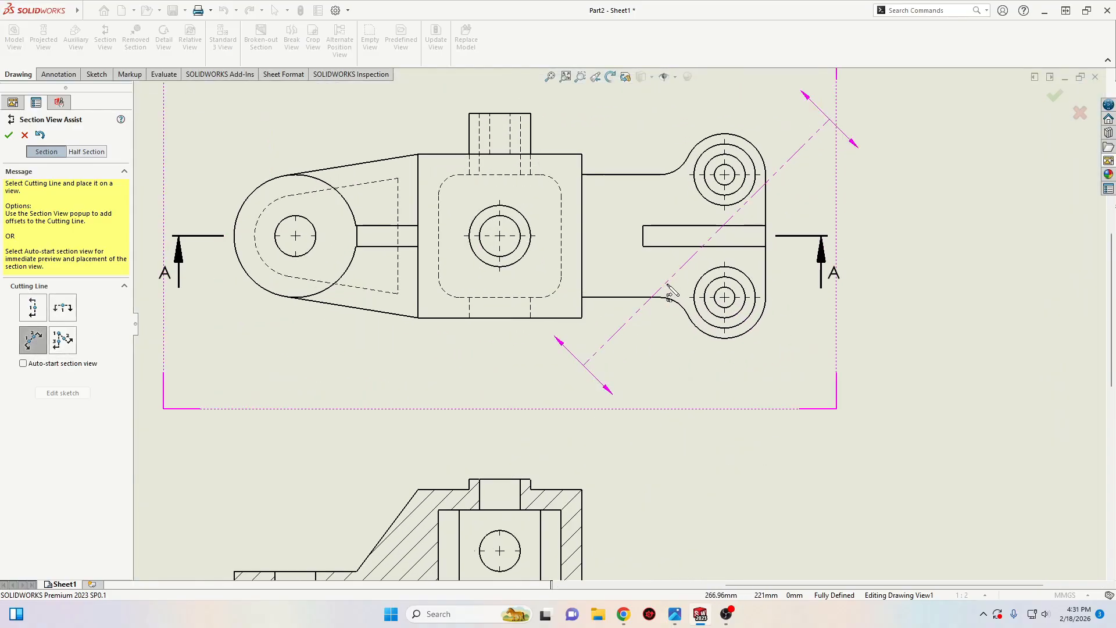
left_click(725, 297)
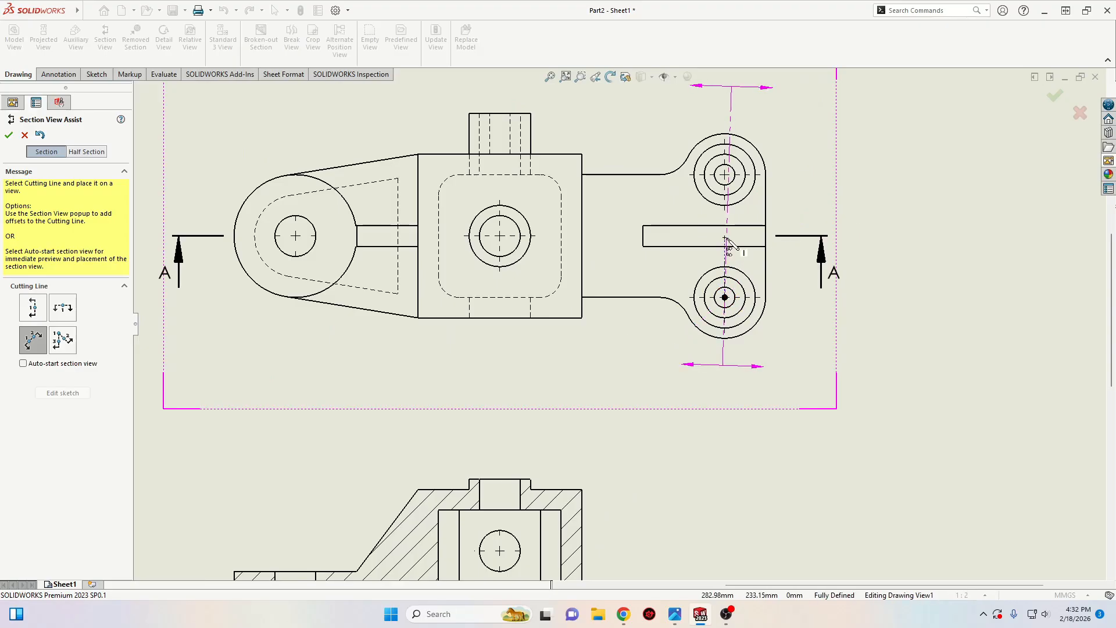
scroll(727, 245, "down", 3)
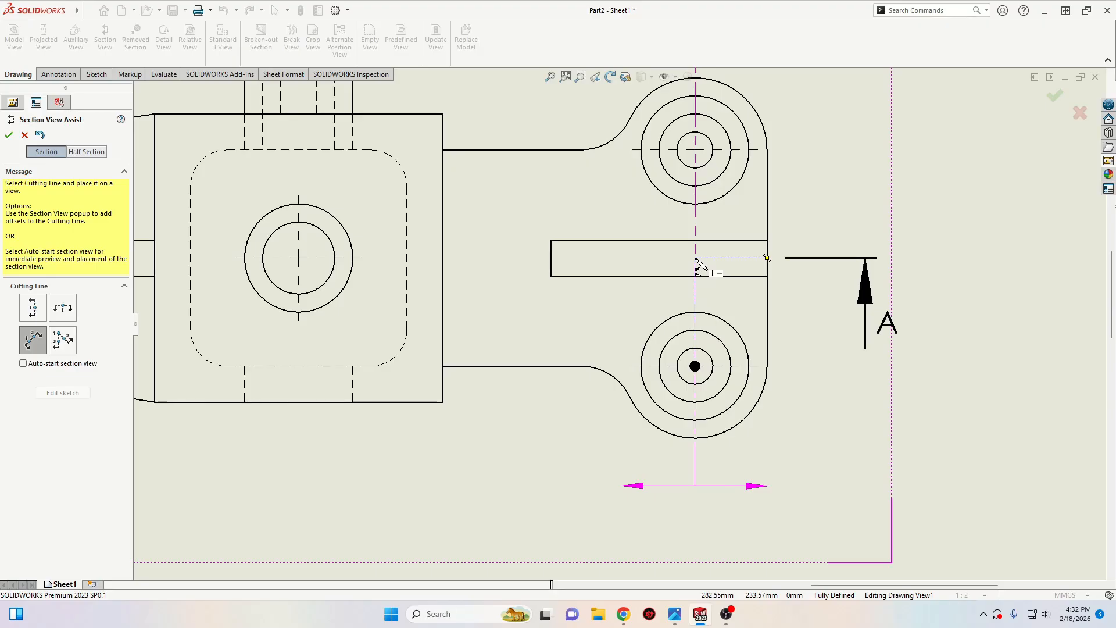
left_click(697, 260)
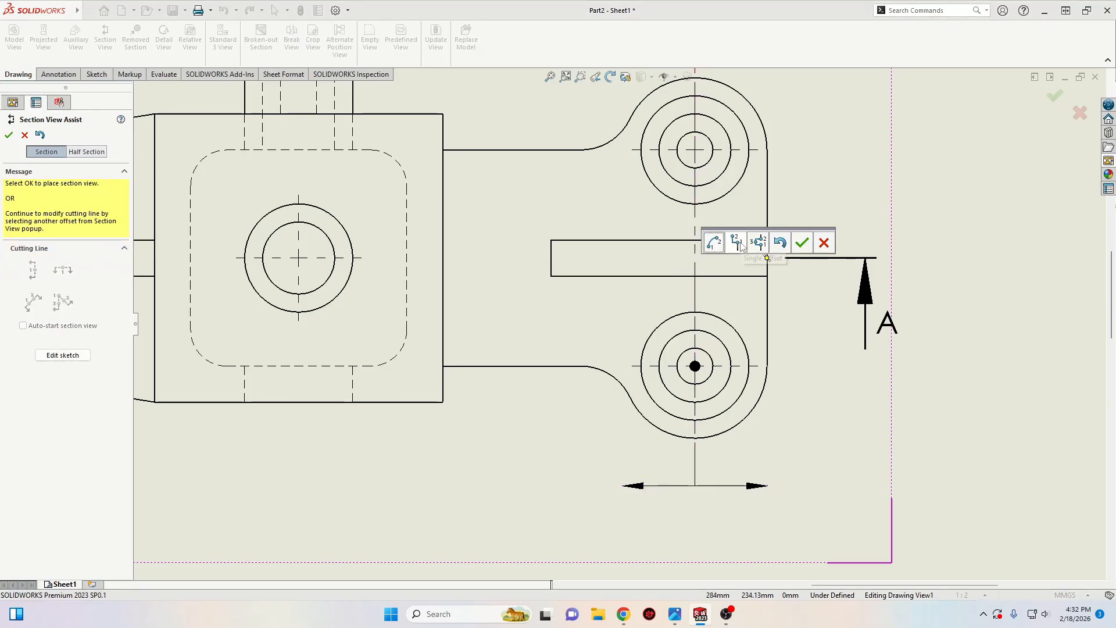
Add a single offset to the cutting line along the centreline to the block's central hole, continuing upward to the middle of the upper boss edge.
left_click(736, 243)
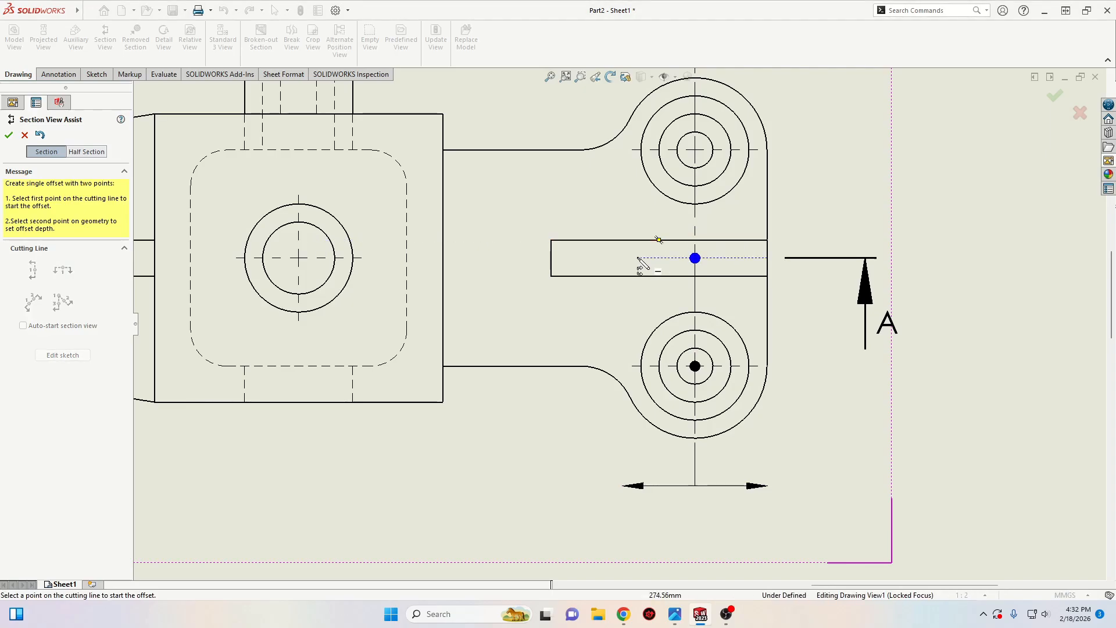
left_click(298, 258)
key("z")
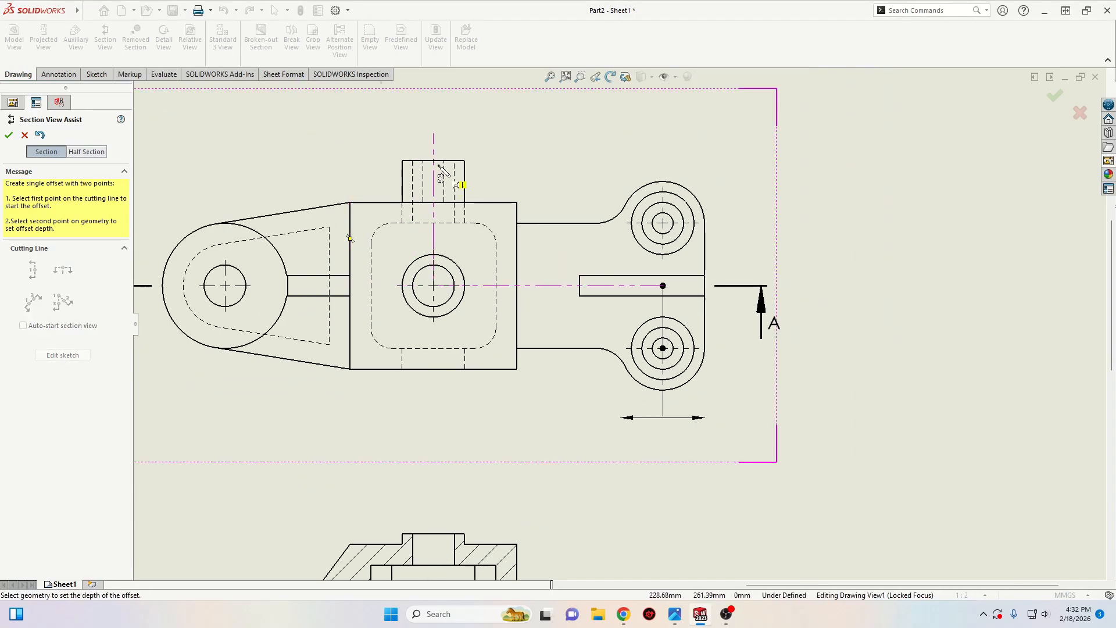
scroll(438, 166, "down", 2)
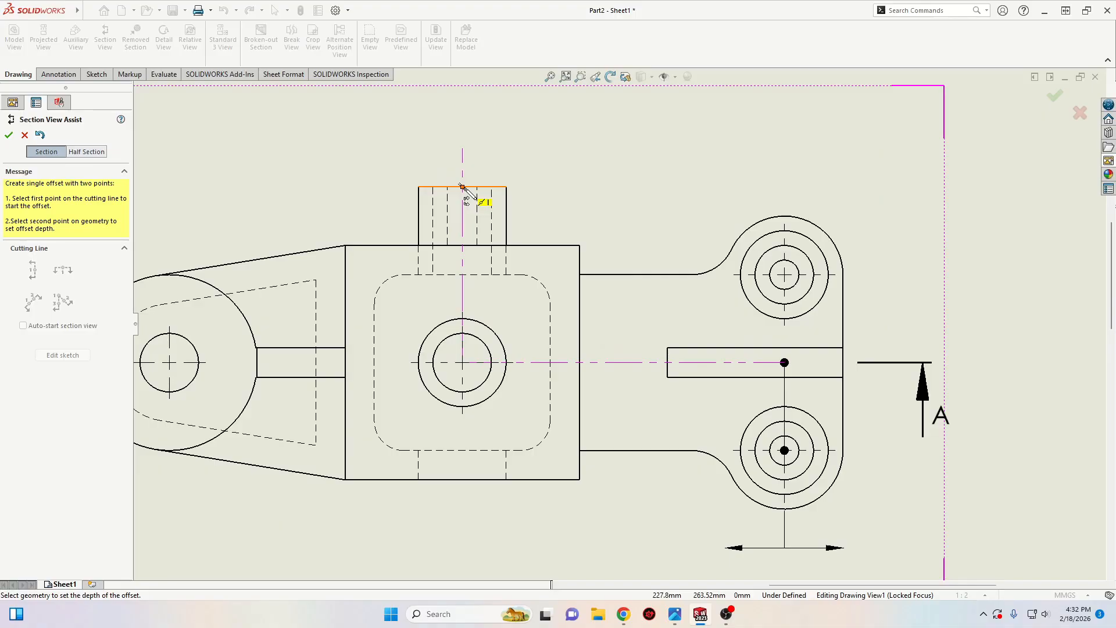
left_click(463, 187)
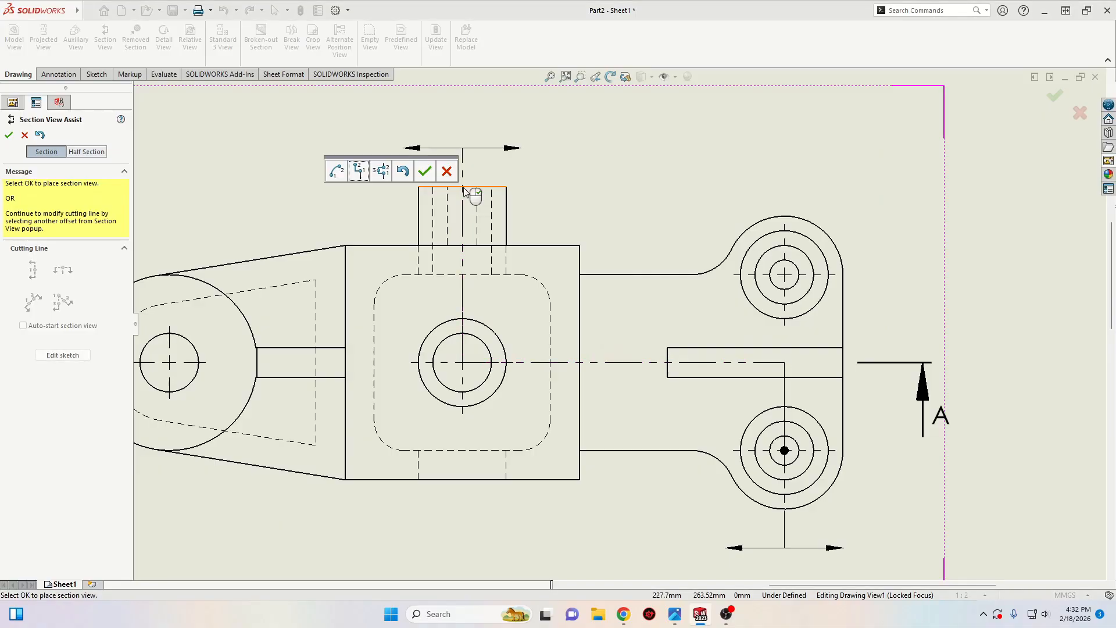
Create section view B-B as an aligned section view and place it on the sheet to the left of the top view.
left_click(427, 172)
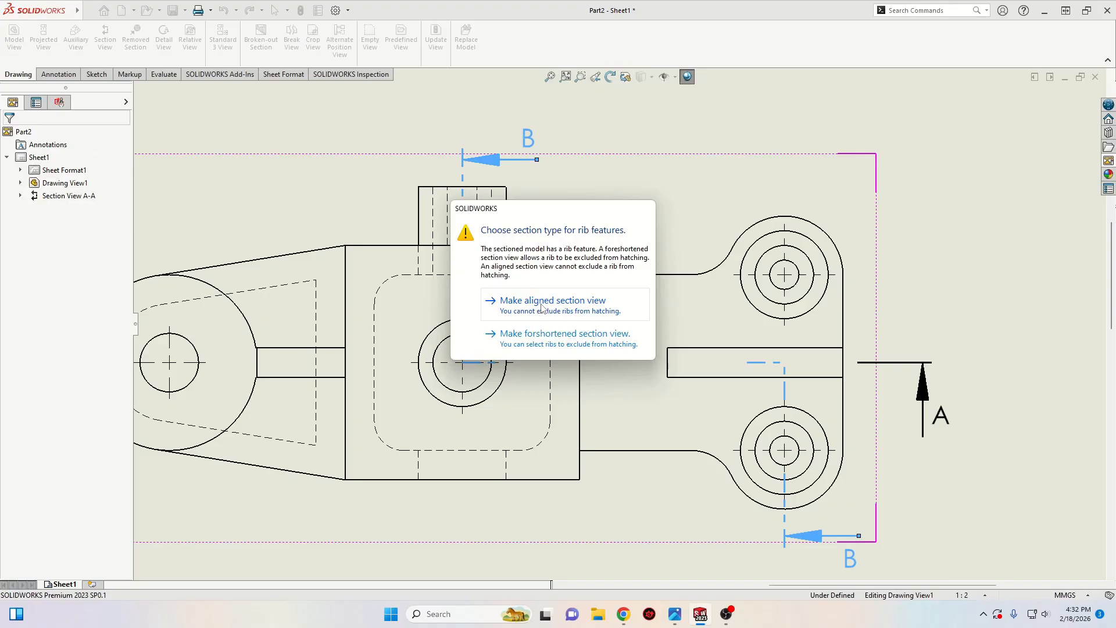
left_click(541, 307)
scroll(633, 367, "up", 5)
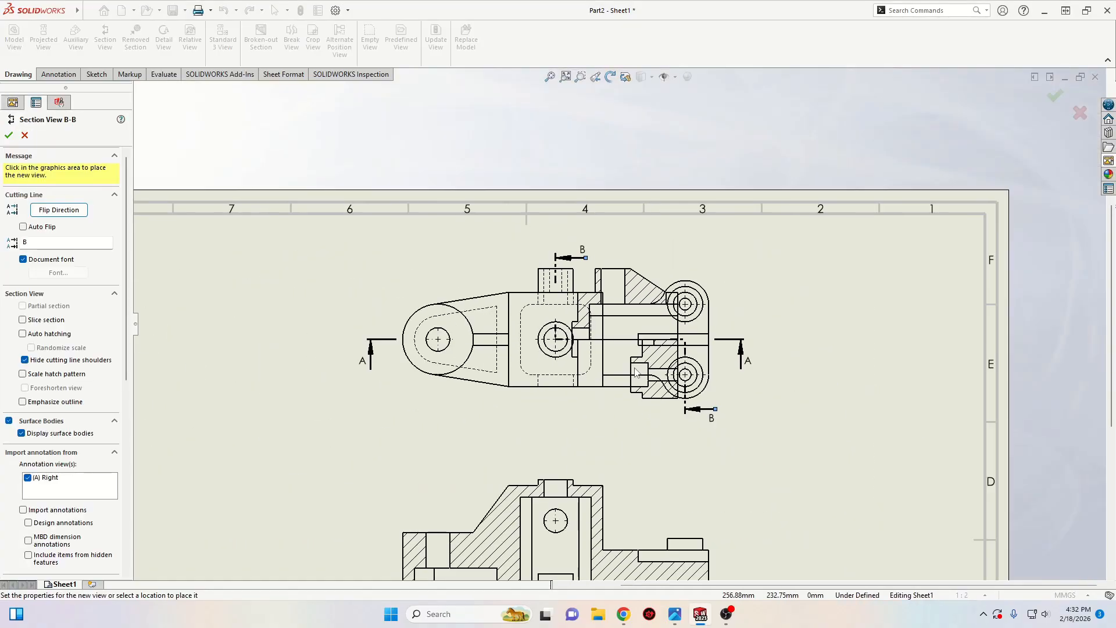
scroll(377, 349, "up", 3)
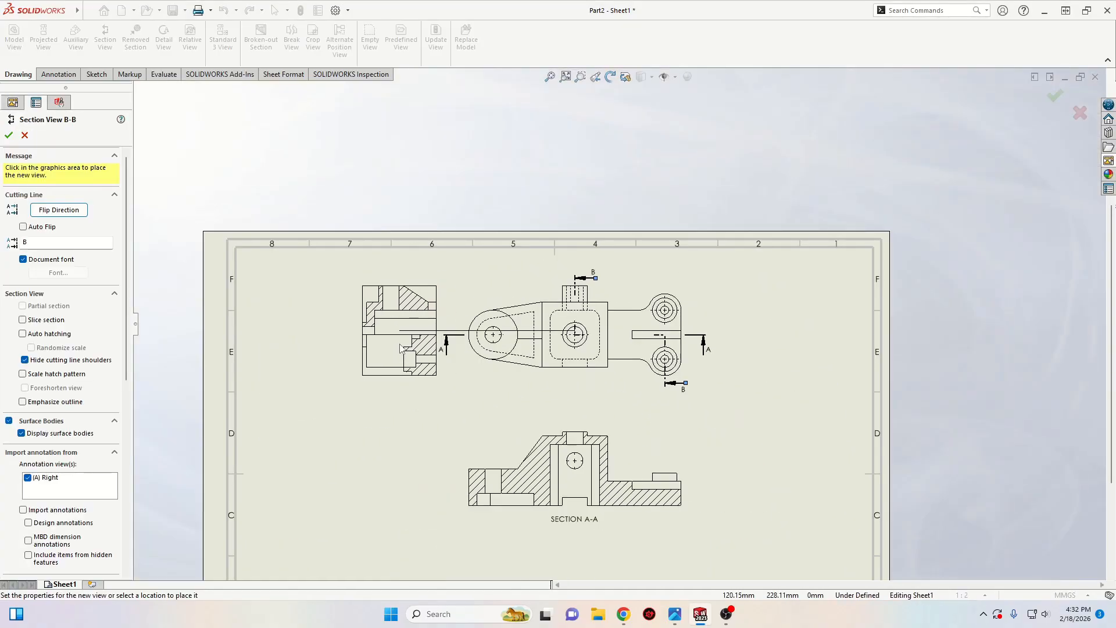
scroll(400, 347, "down", 2)
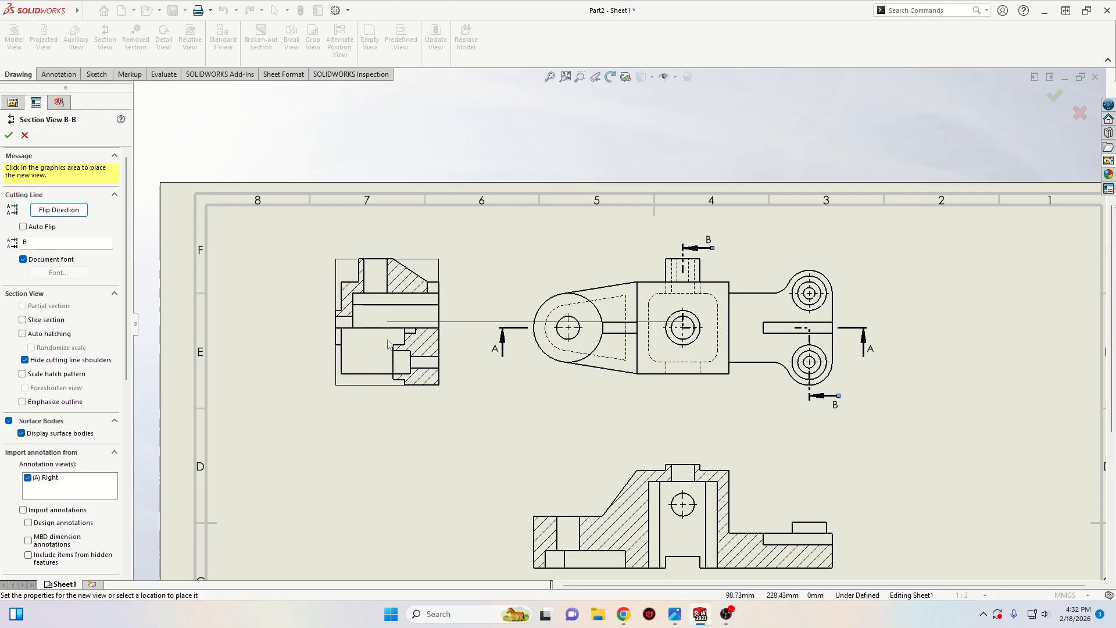
left_click(388, 344)
scroll(820, 464, "down", 4)
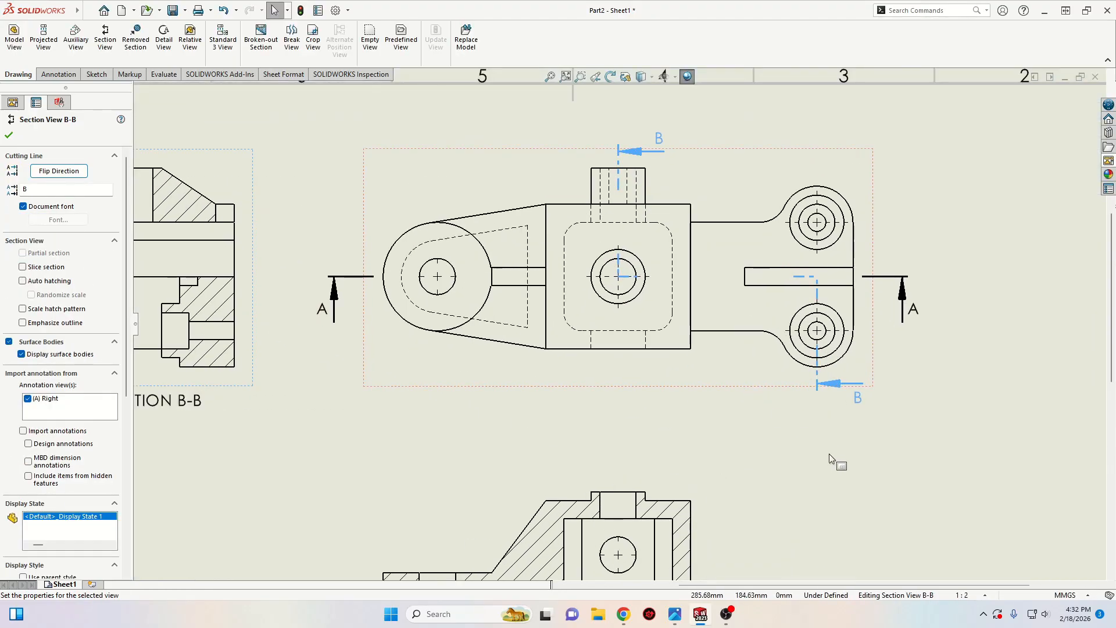
left_click(829, 455)
Compare the B-B cutting line and both section views on the sheet with the reference image.
middle_click_drag(809, 457, 868, 488)
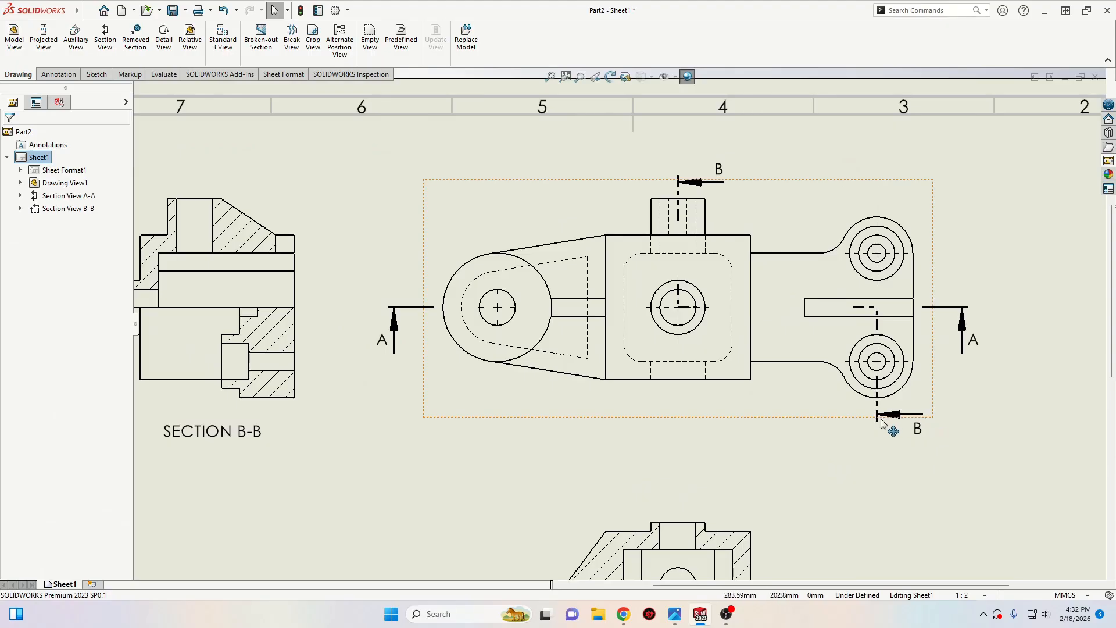
scroll(884, 423, "up", 2)
left_click(676, 616)
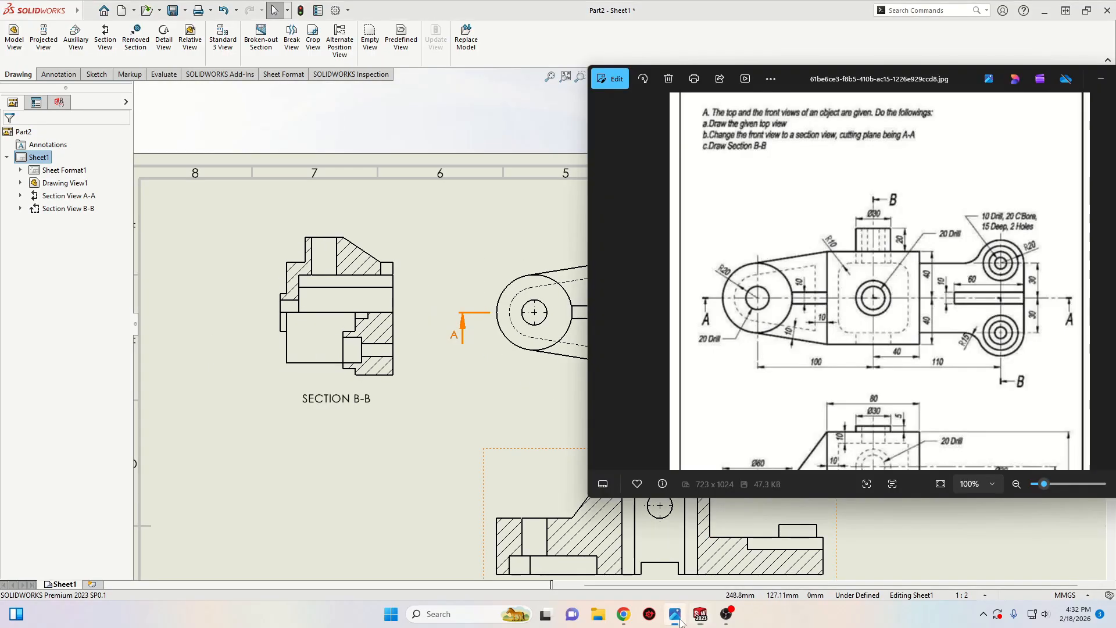
left_click_drag(955, 80, 411, 107)
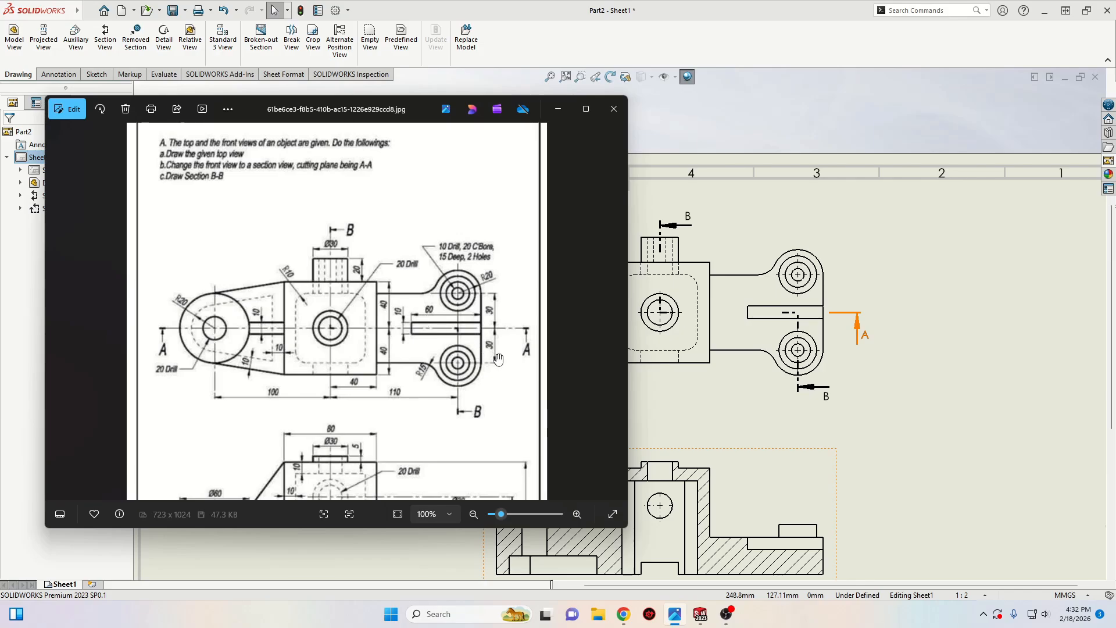
scroll(498, 359, "up", 2)
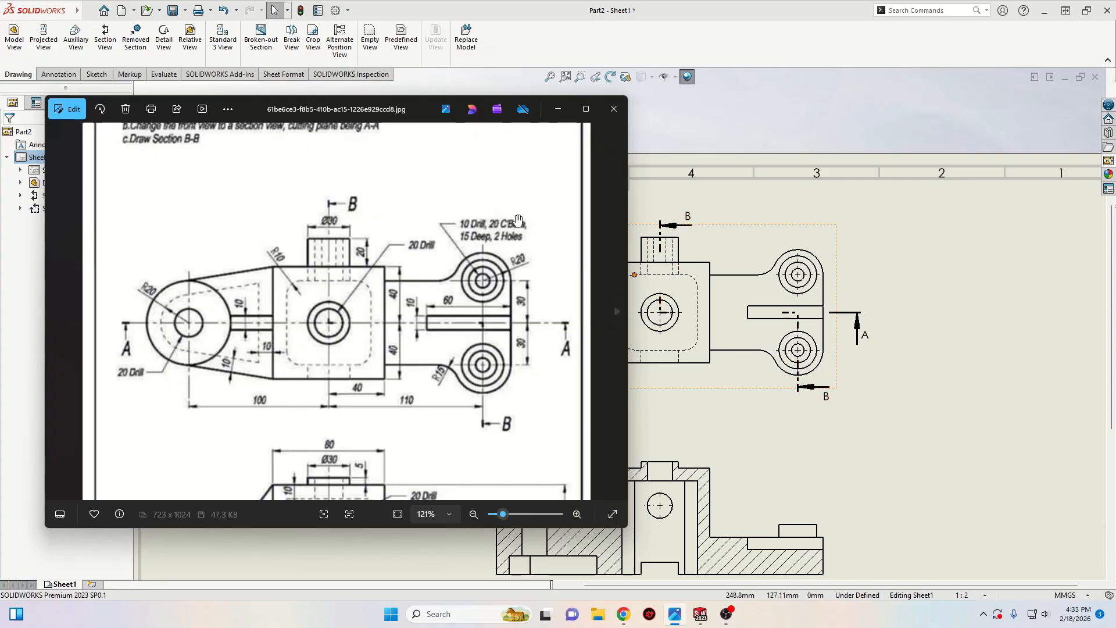
left_click(933, 228)
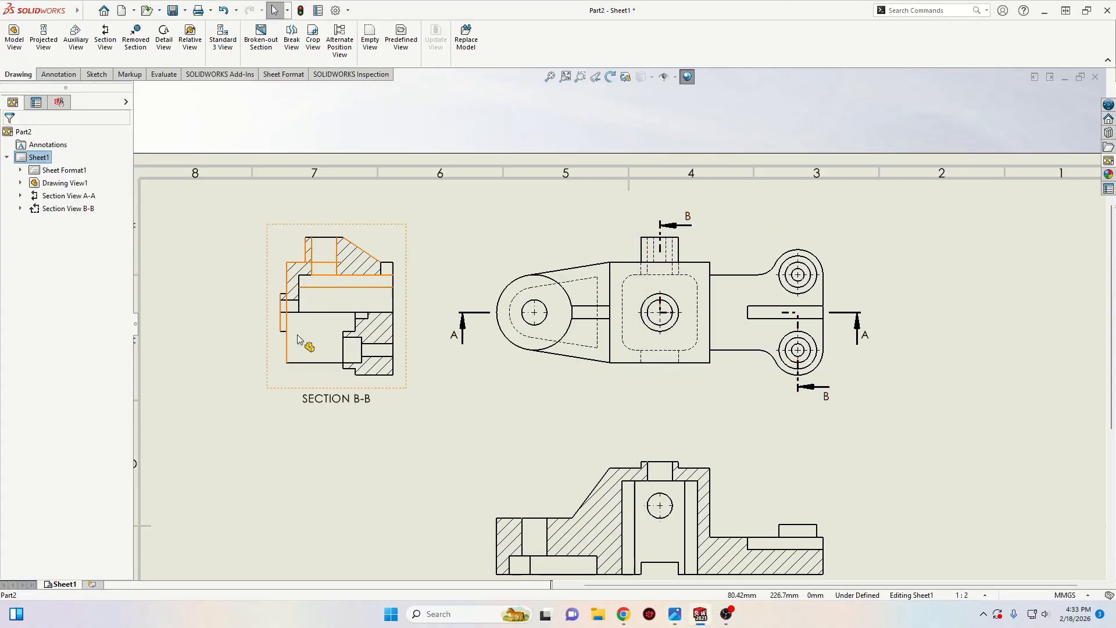
scroll(366, 421, "down", 2)
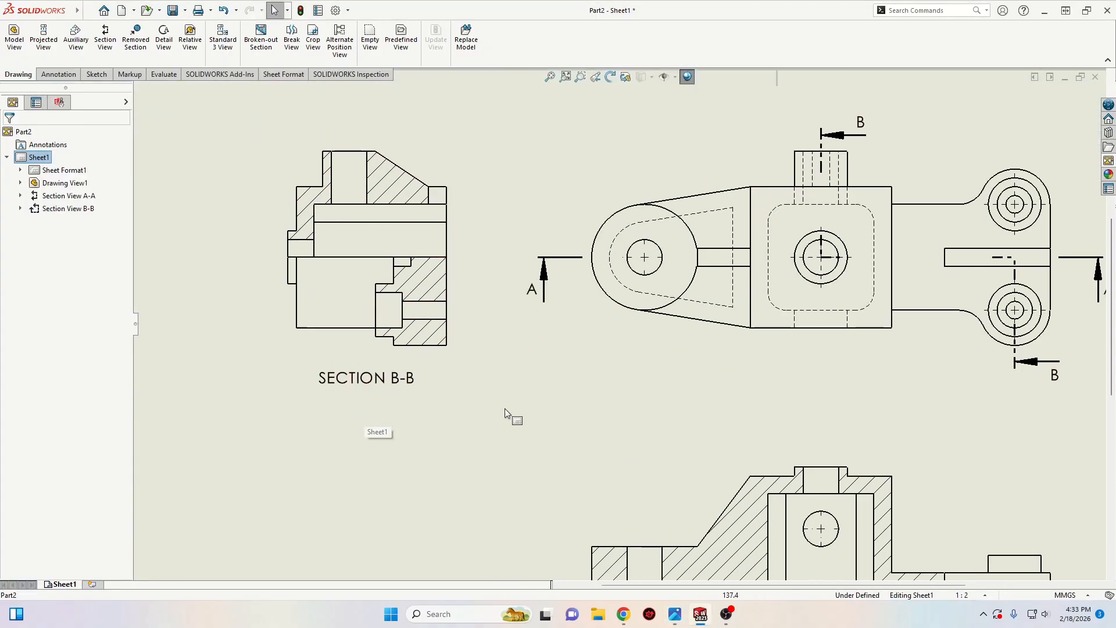
scroll(506, 417, "up", 3)
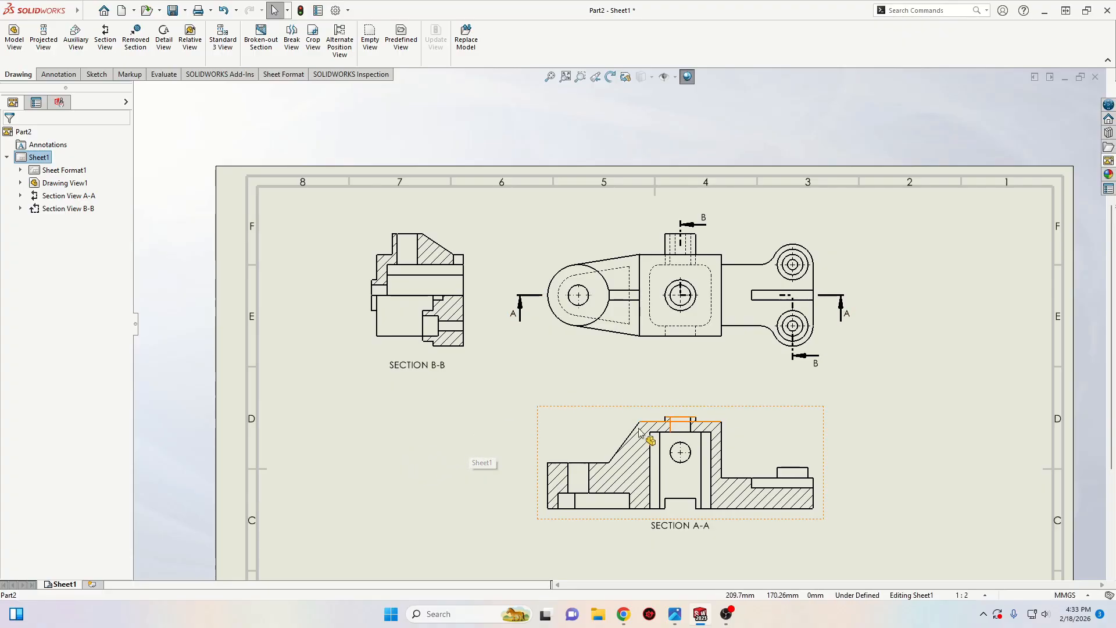
scroll(860, 442, "down", 1)
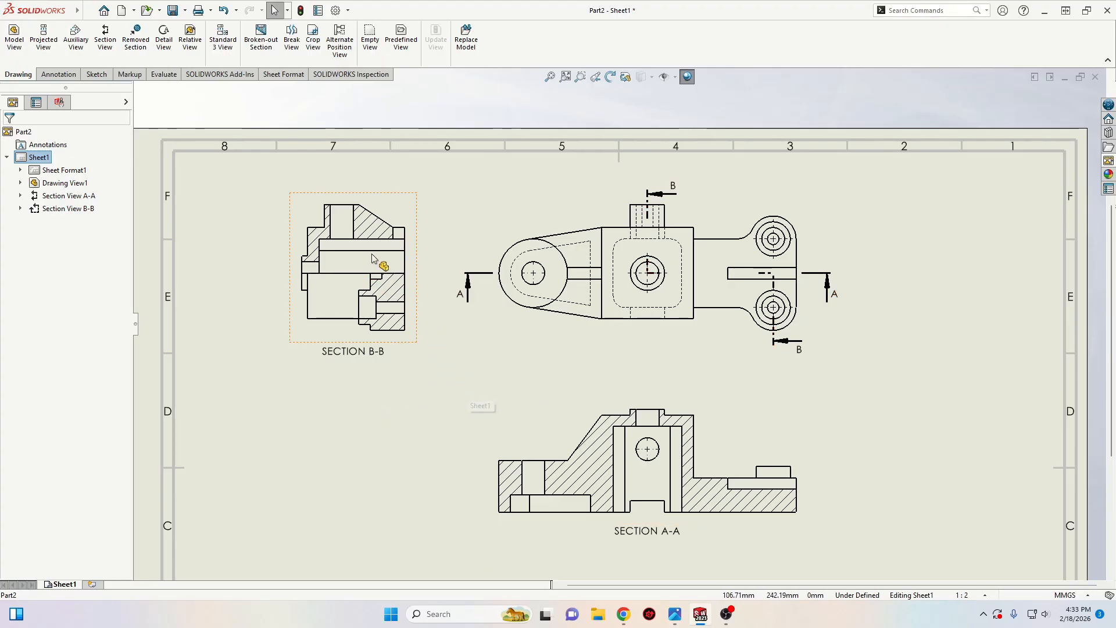
Try the Shaded With Edges and Hidden Lines Visible display styles on section view B-B and return it to Hidden Lines Removed.
left_click(398, 205)
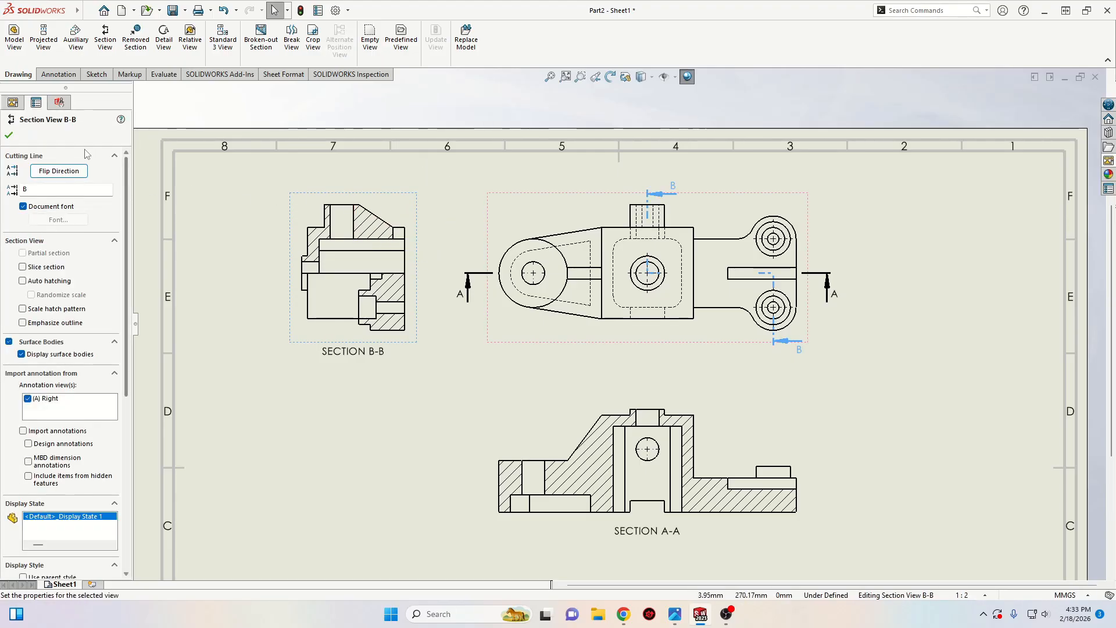
left_click_drag(123, 220, 120, 402)
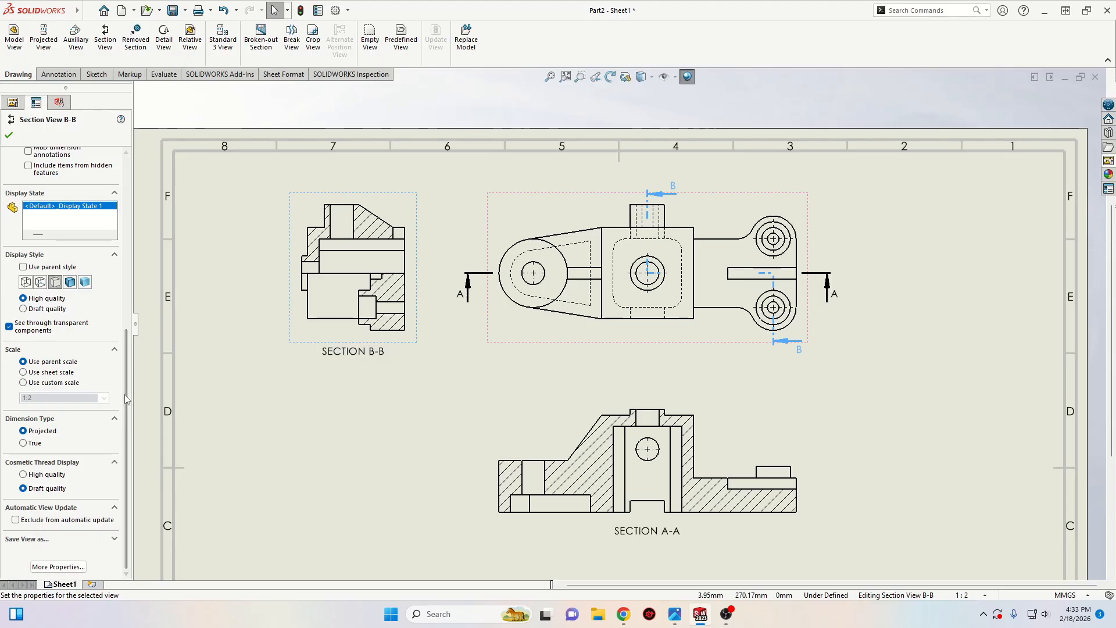
left_click(70, 283)
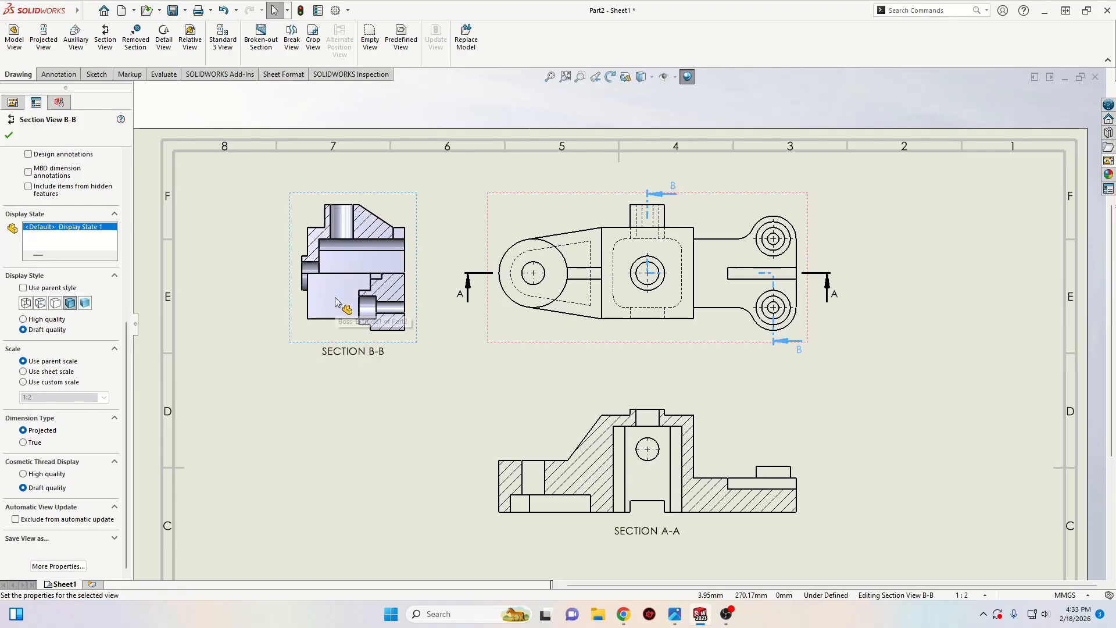
left_click(41, 304)
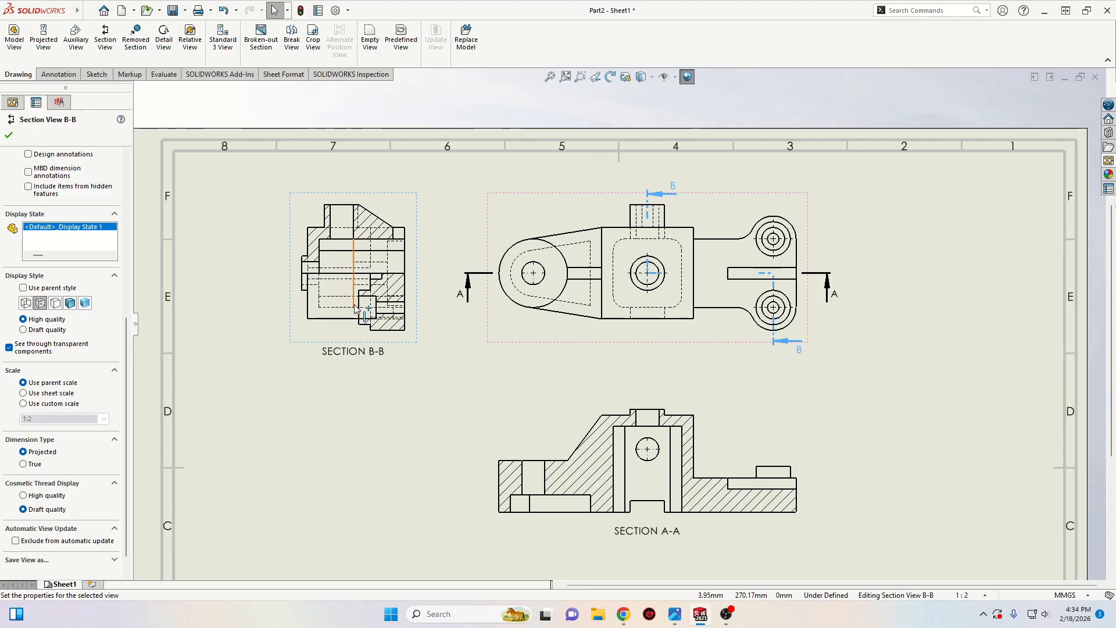
left_click(55, 304)
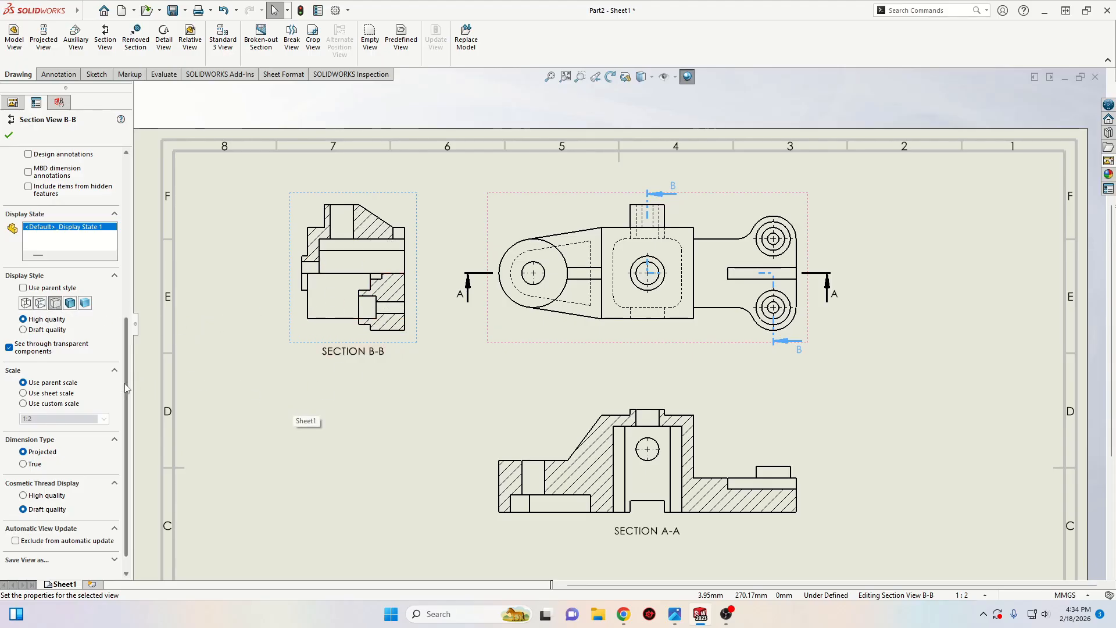
Set section view B-B to a custom scale of 1:1.
scroll(127, 388, "down", 1)
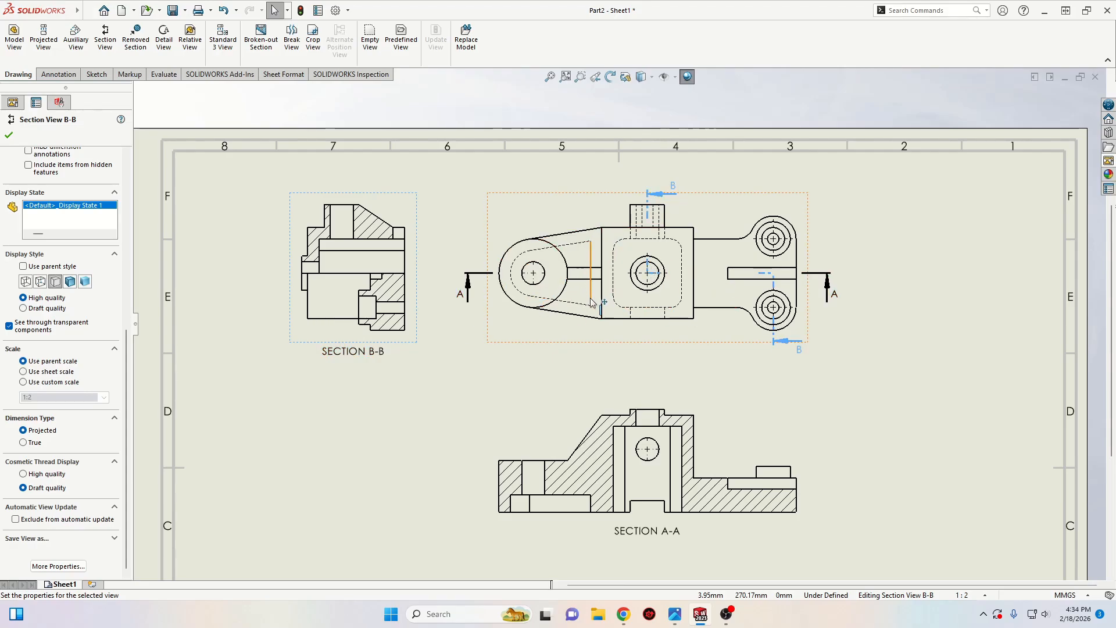
left_click(24, 382)
left_click(105, 397)
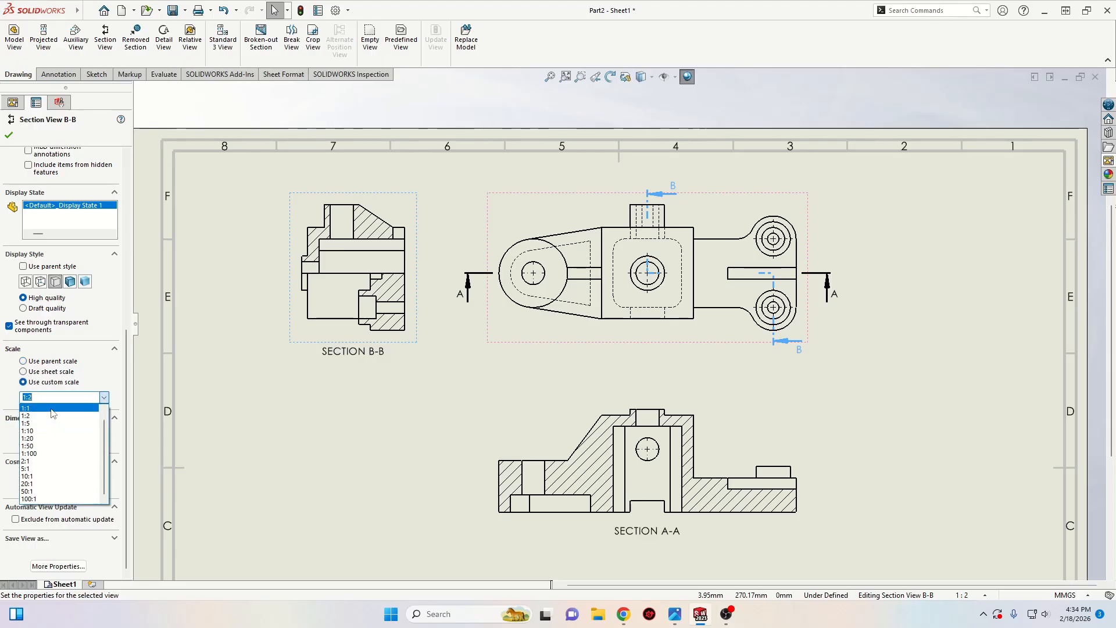
left_click(53, 409)
key("z")
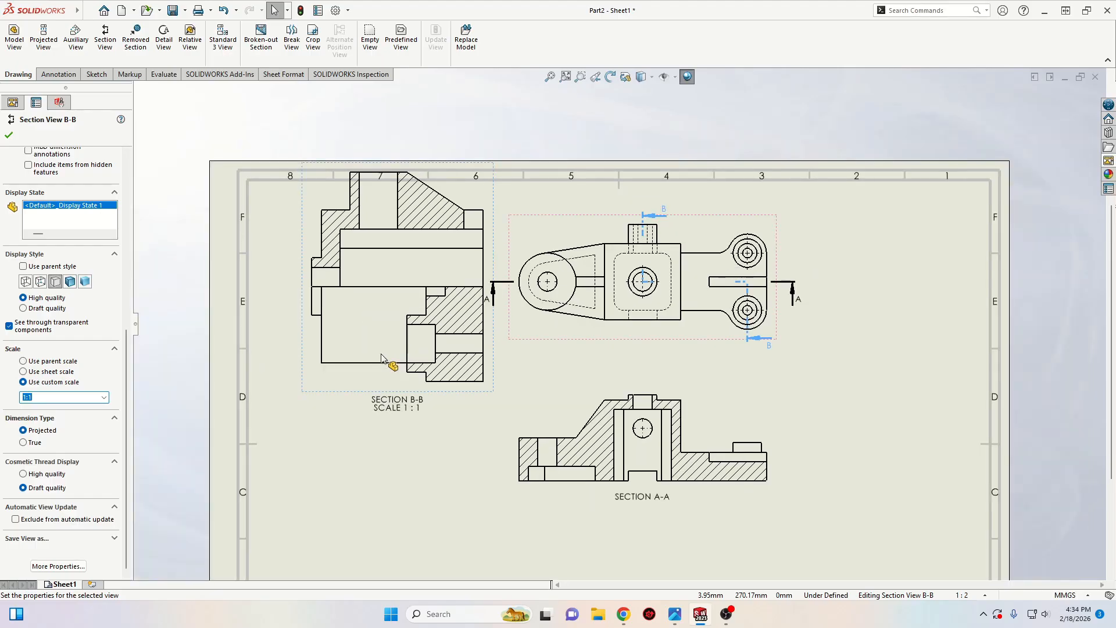
Set the custom scale of section view B-B to 1:2 and accept the view settings.
left_click(104, 397)
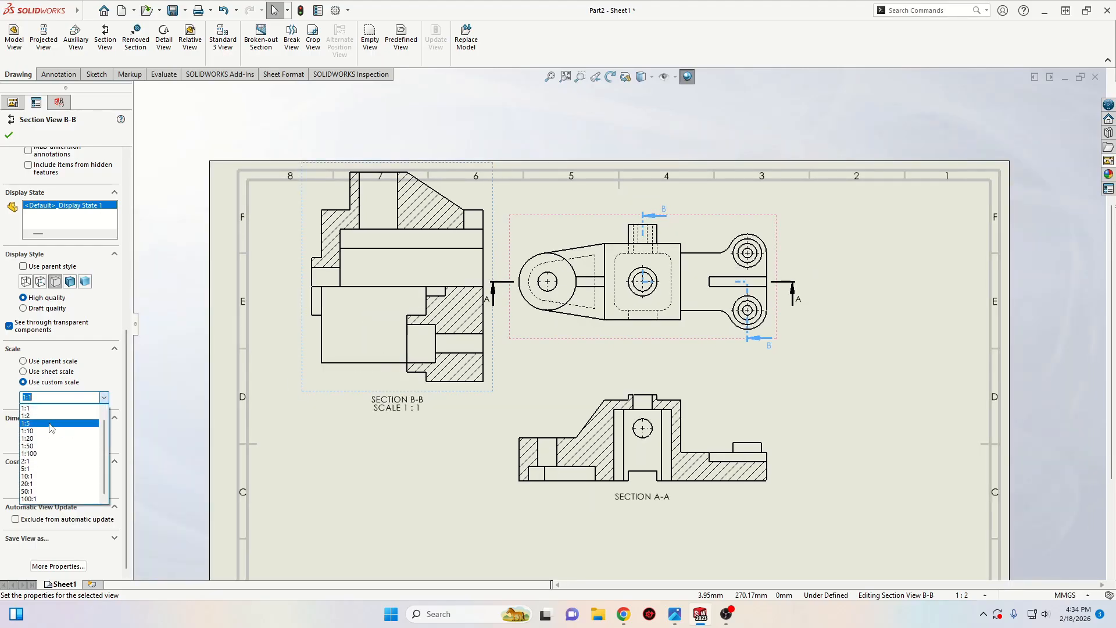
left_click(53, 419)
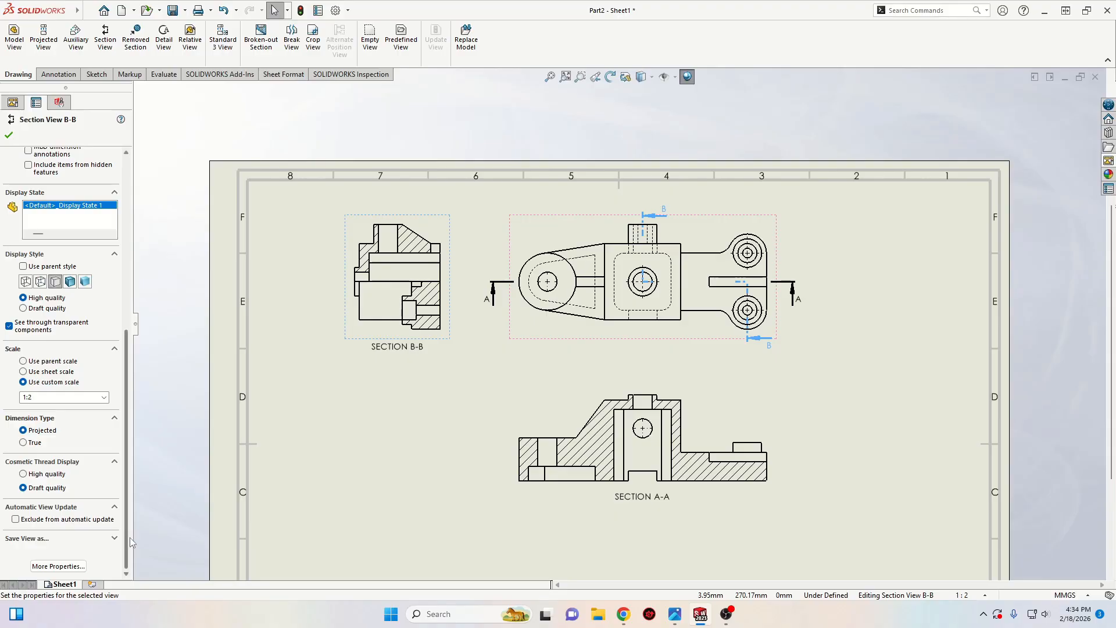
scroll(130, 537, "up", 5)
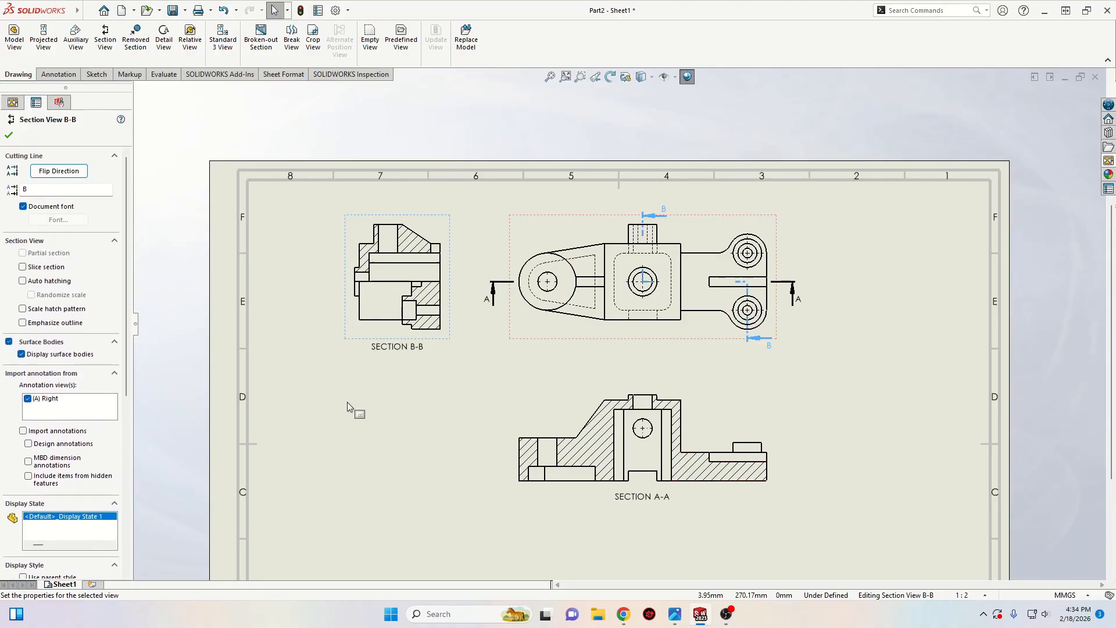
left_click(9, 136)
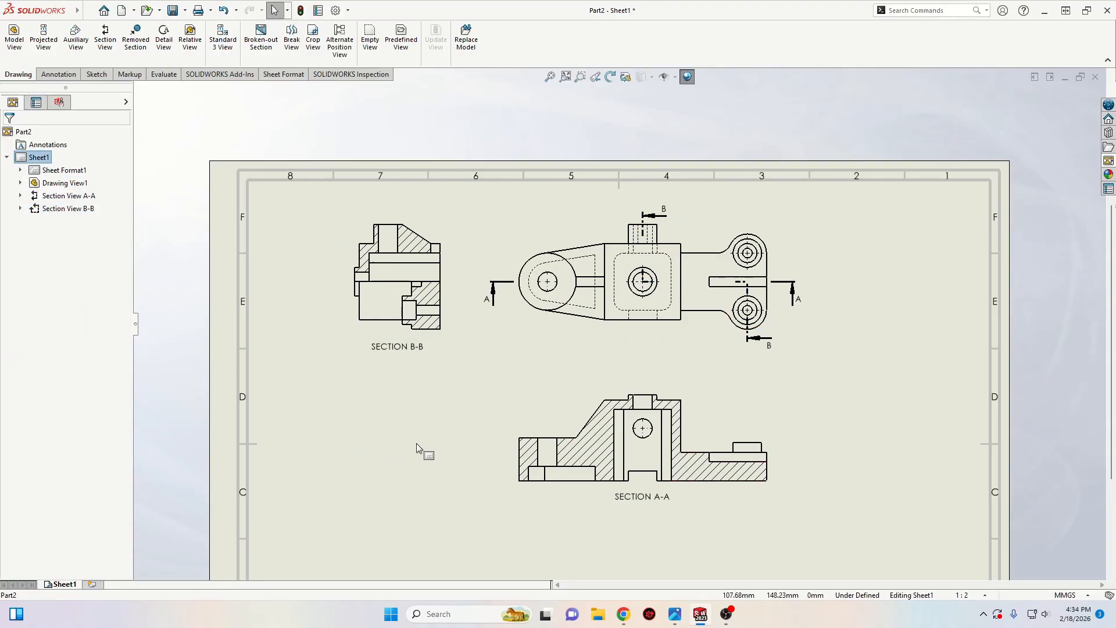
Add the standard front view of the part to the sheet directly below section view A-A, without placing any further projected views.
scroll(474, 431, "up", 3)
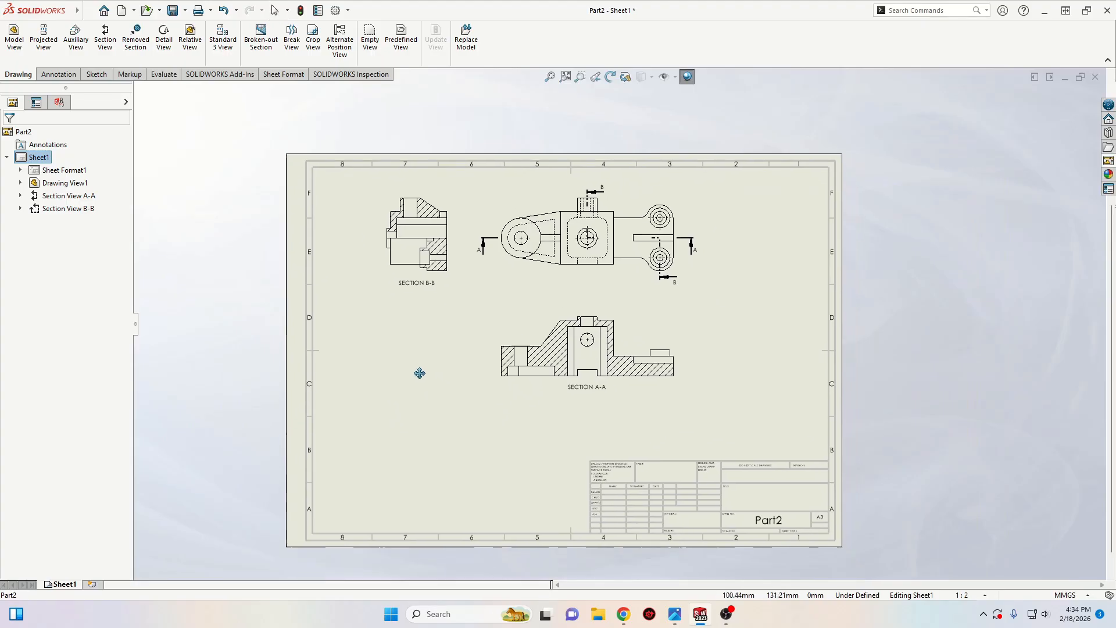
scroll(447, 375, "down", 1)
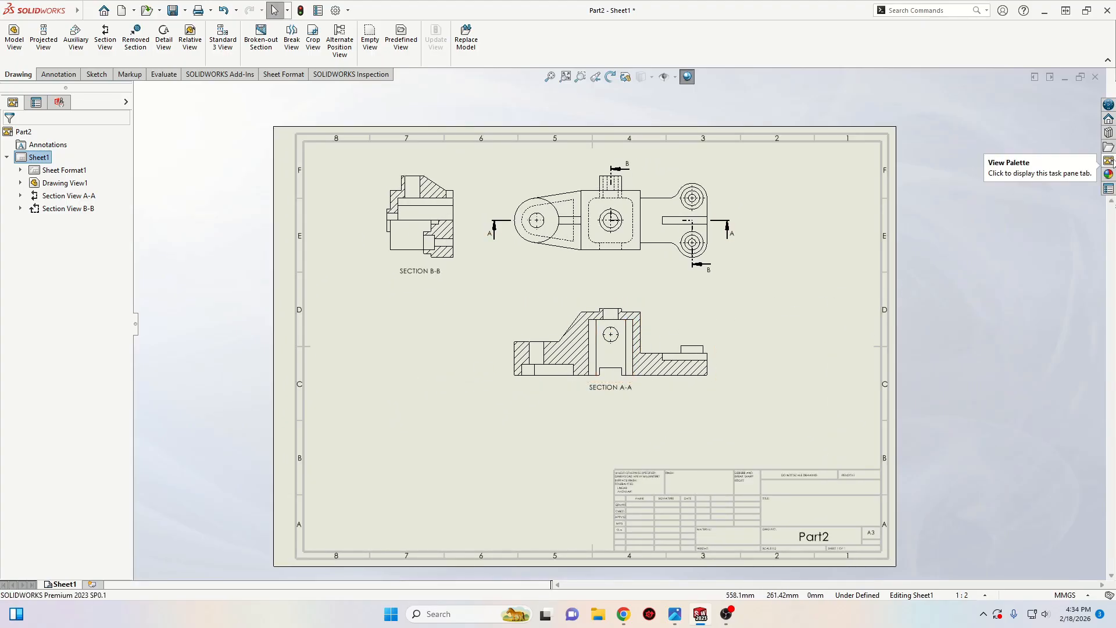
left_click(1109, 161)
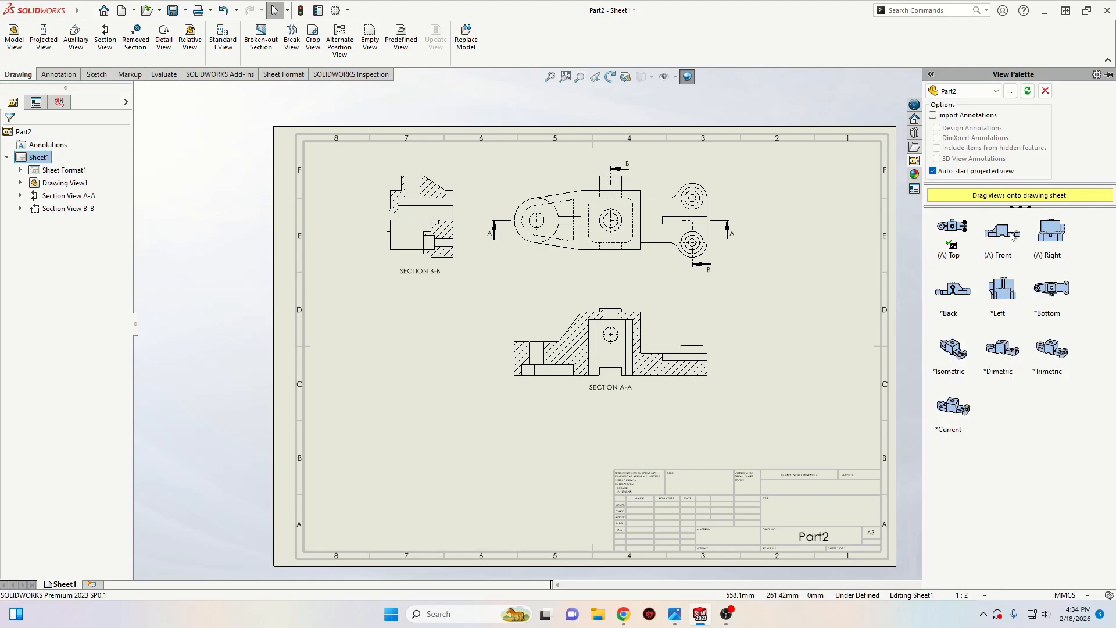
left_click_drag(1011, 236, 611, 434)
scroll(663, 442, "down", 4)
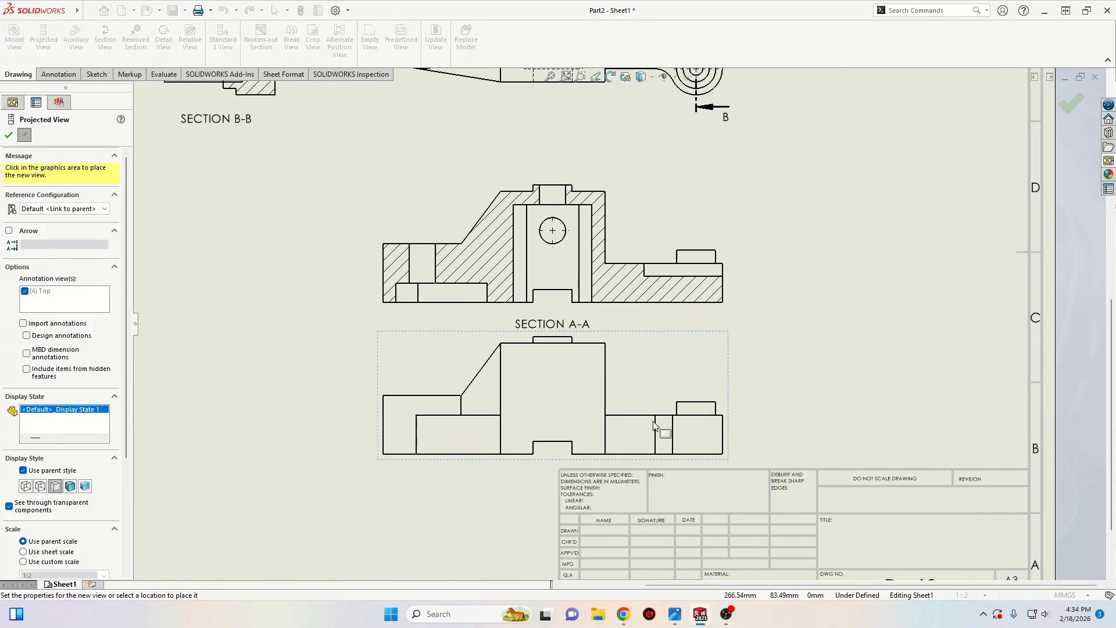
scroll(654, 430, "down", 1)
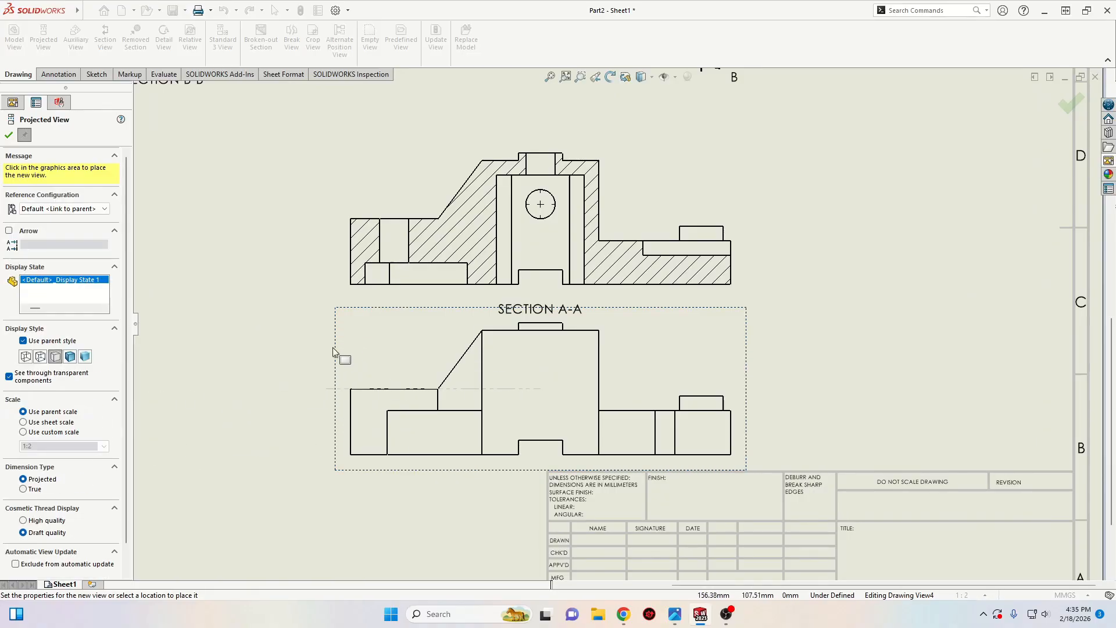
scroll(822, 196, "up", 3)
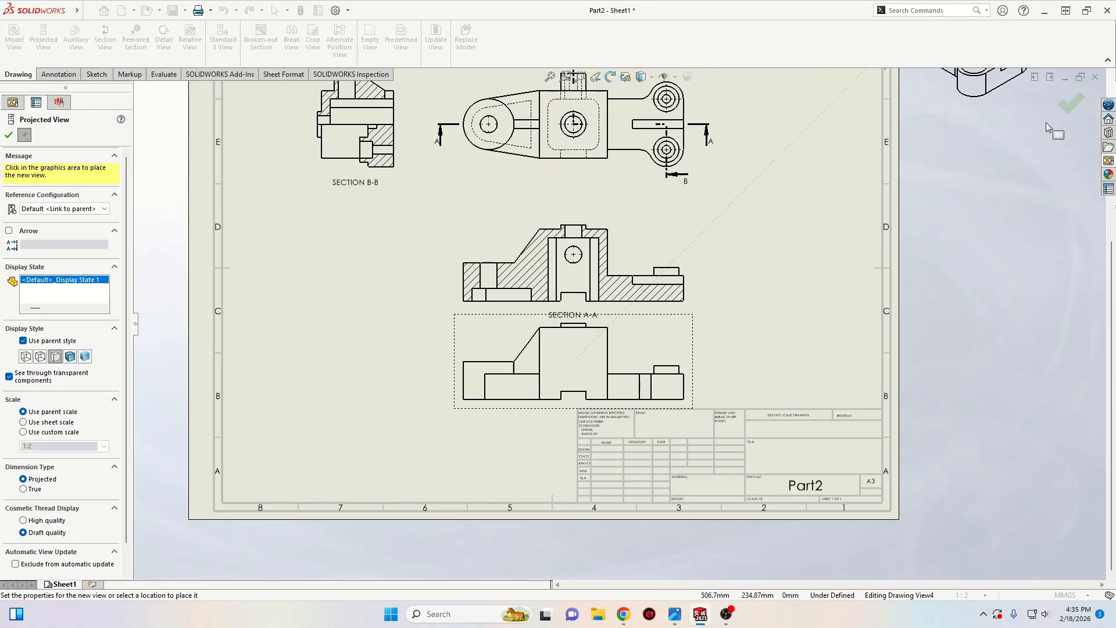
left_click(1067, 106)
Change the display style of the front view below section A-A to Hidden Lines Visible.
scroll(634, 372, "down", 2)
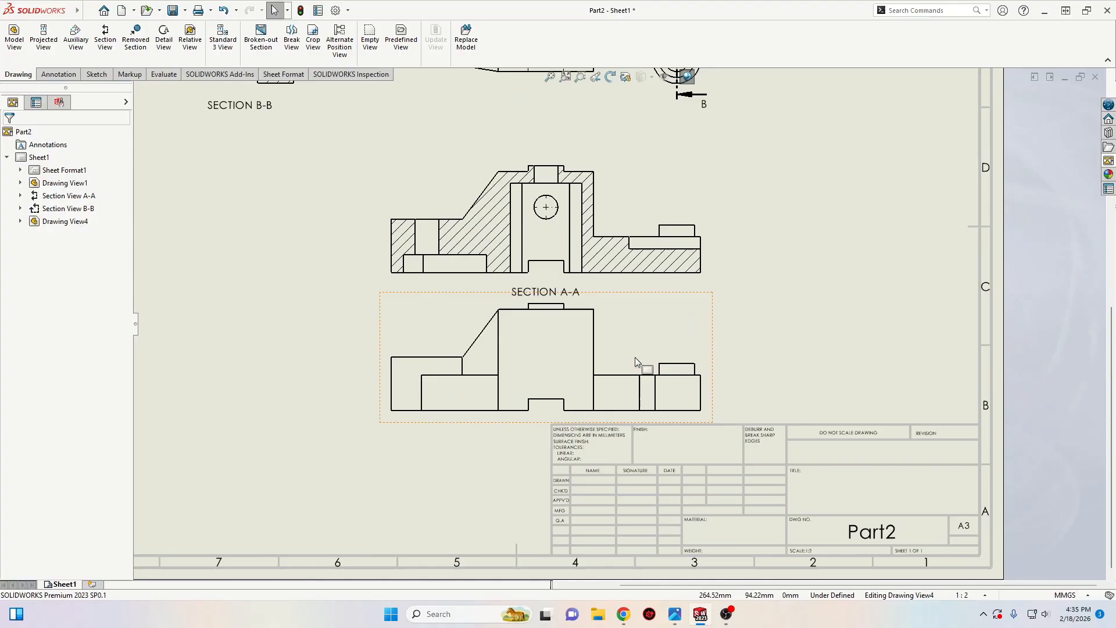
left_click(669, 309)
left_click(46, 451)
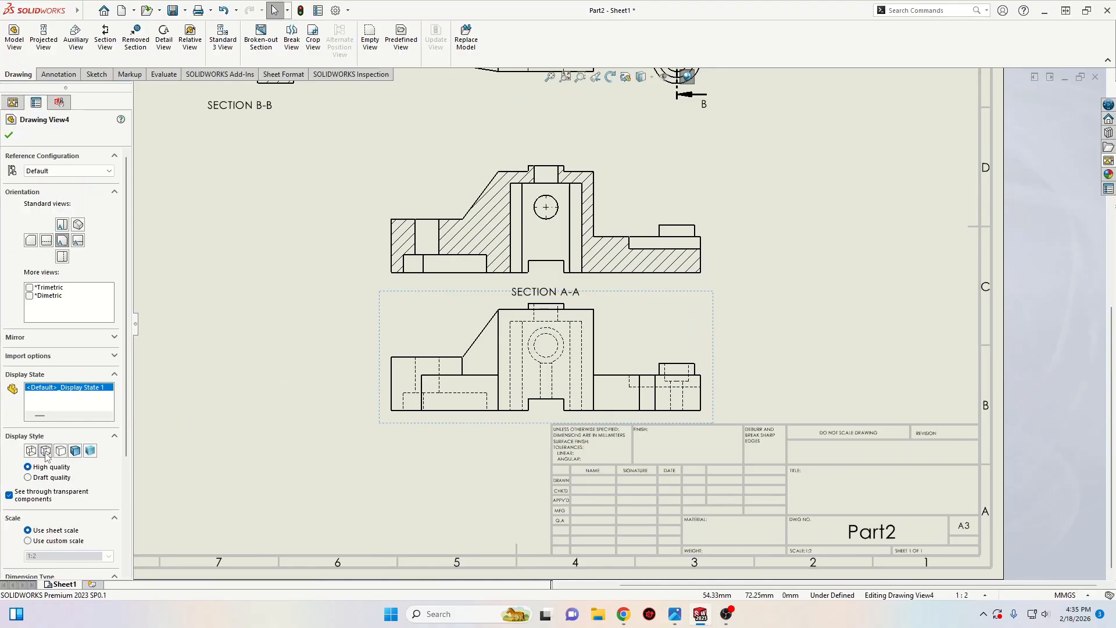
key("Escape")
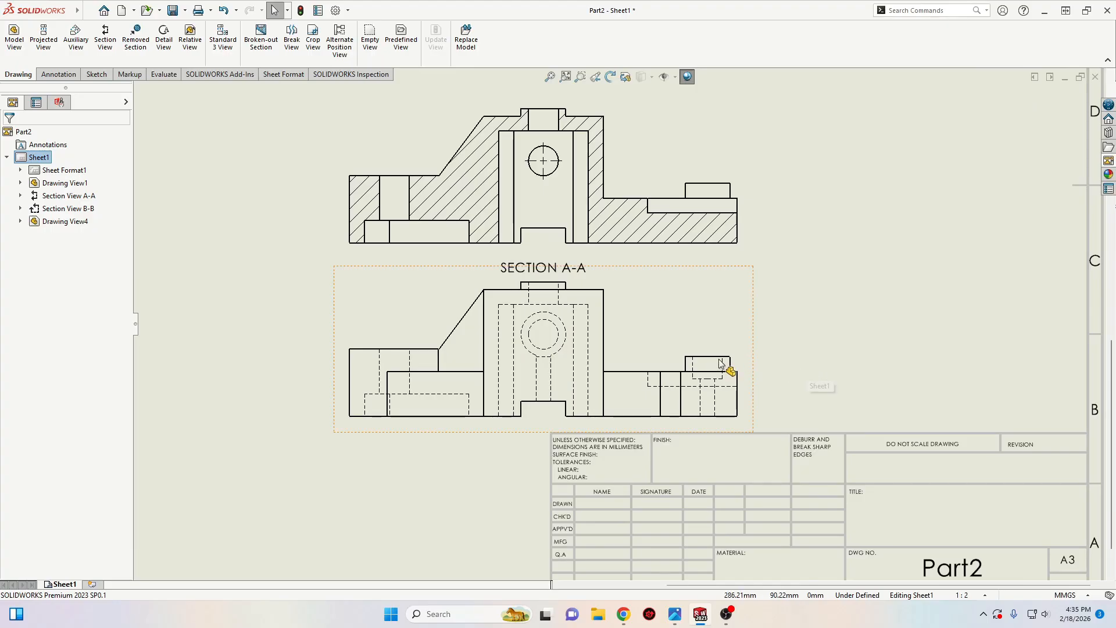
Add an isometric view of the part in the empty area of the sheet below section view B-B.
scroll(756, 355, "up", 4)
scroll(689, 373, "down", 2)
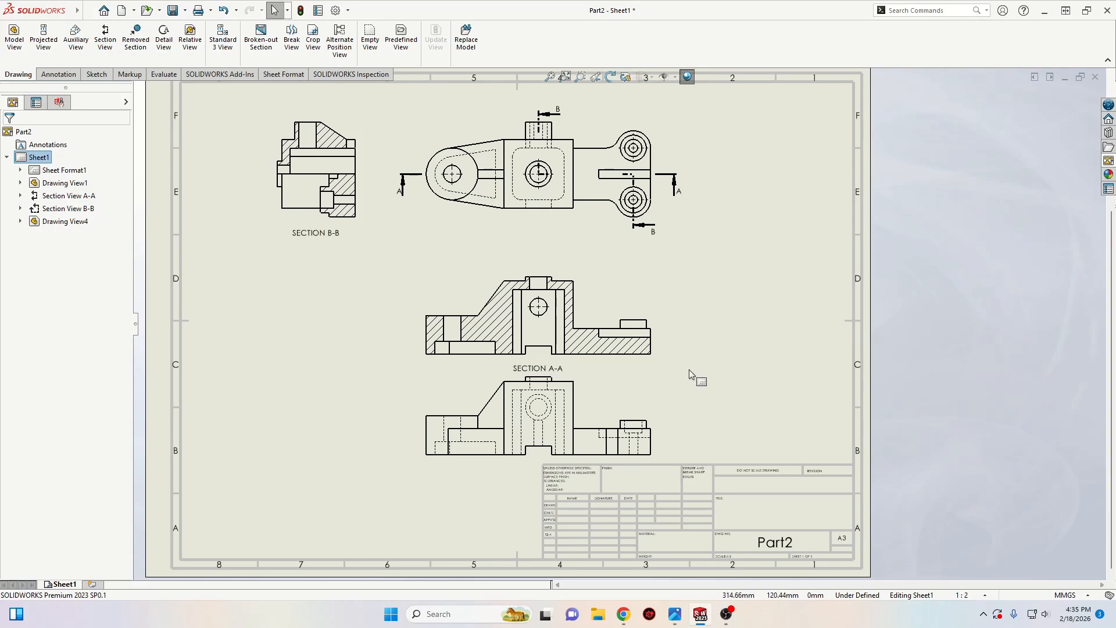
left_click(1109, 161)
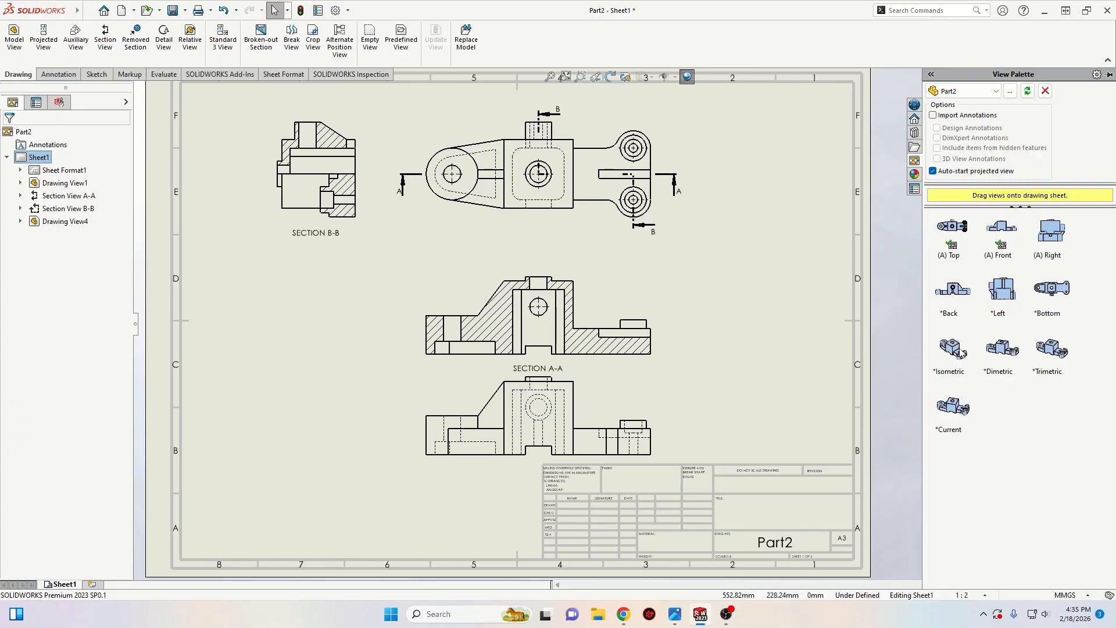
mouse_move(952, 348)
left_mouse_down()
mouse_move(949, 362)
mouse_move(356, 456)
mouse_move(314, 434)
left_mouse_up()
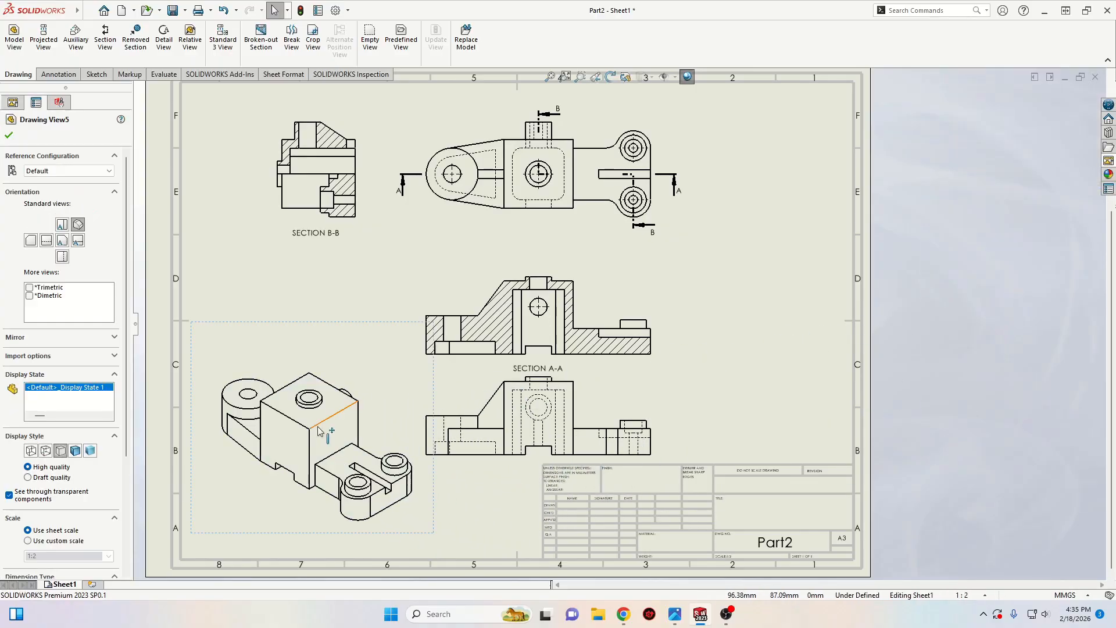
Change the display style of the isometric view to Shaded With Edges and close its settings.
scroll(349, 440, "down", 1)
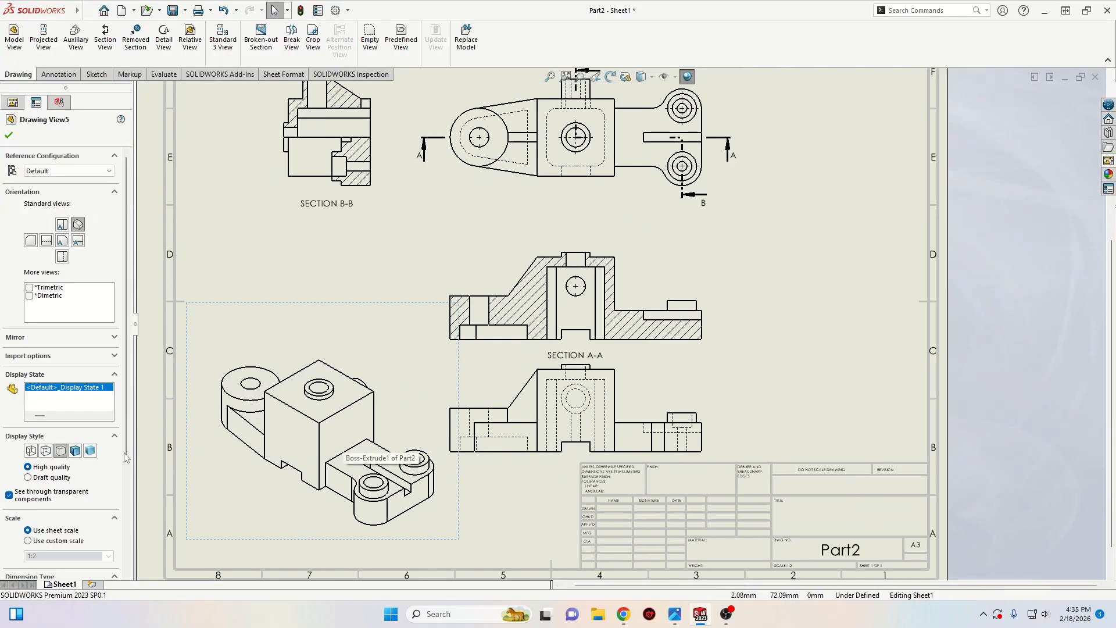
left_click(74, 451)
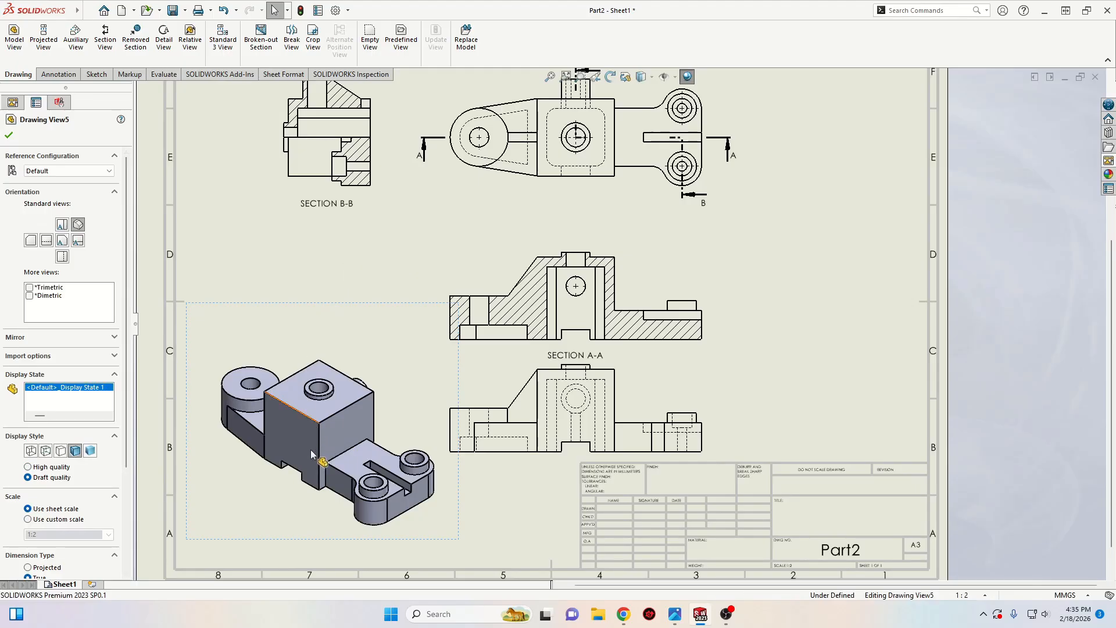
scroll(293, 508, "down", 2)
left_click(647, 476)
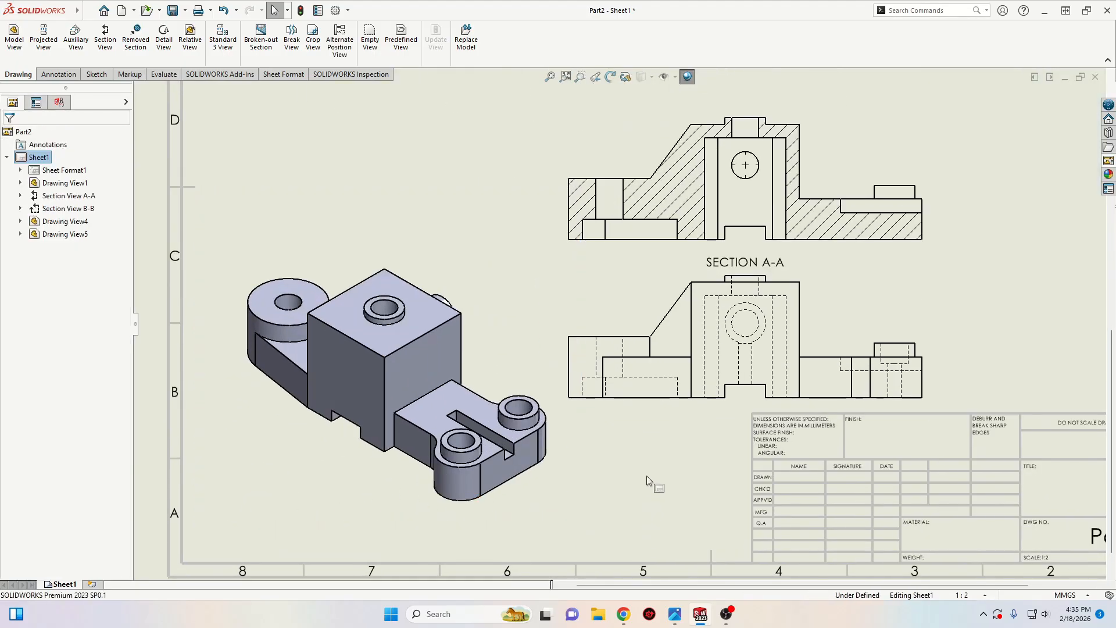
Review the views on the sheet, then switch to the reference image and place it beside them to check the exercise instructions.
scroll(562, 368, "up", 5)
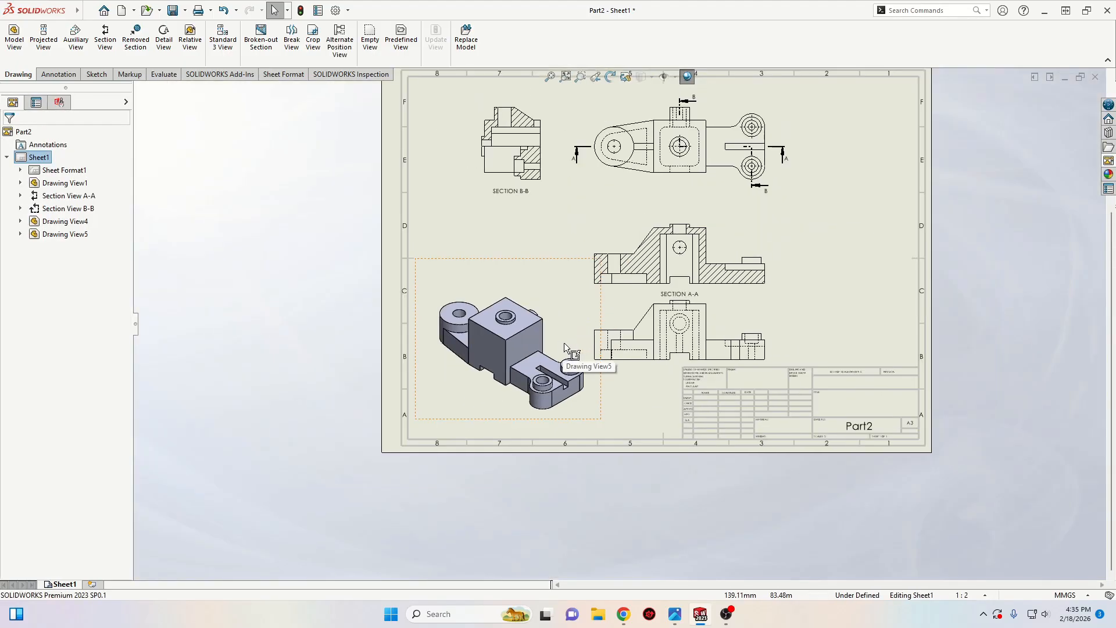
scroll(615, 315, "down", 3)
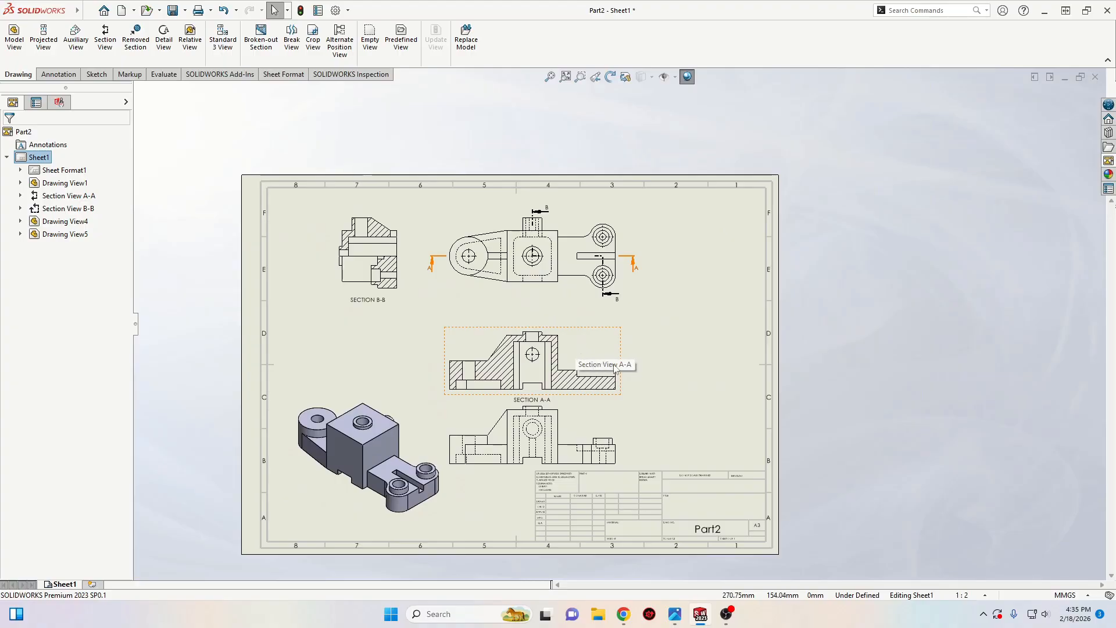
scroll(602, 324, "down", 2)
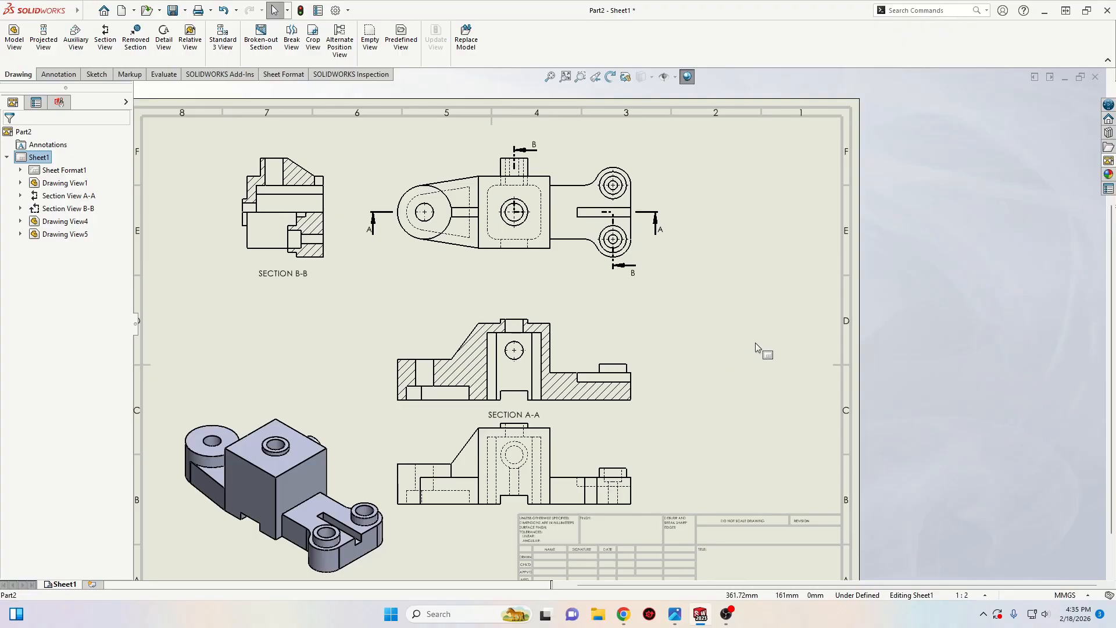
scroll(755, 348, "up", 1)
scroll(730, 336, "down", 1)
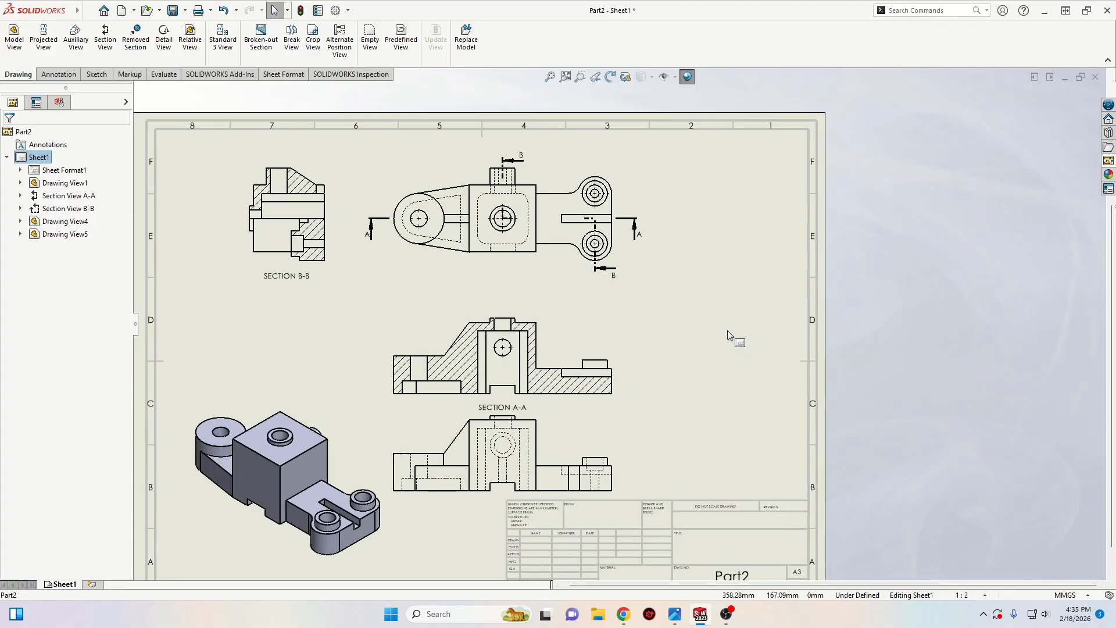
left_click(674, 617)
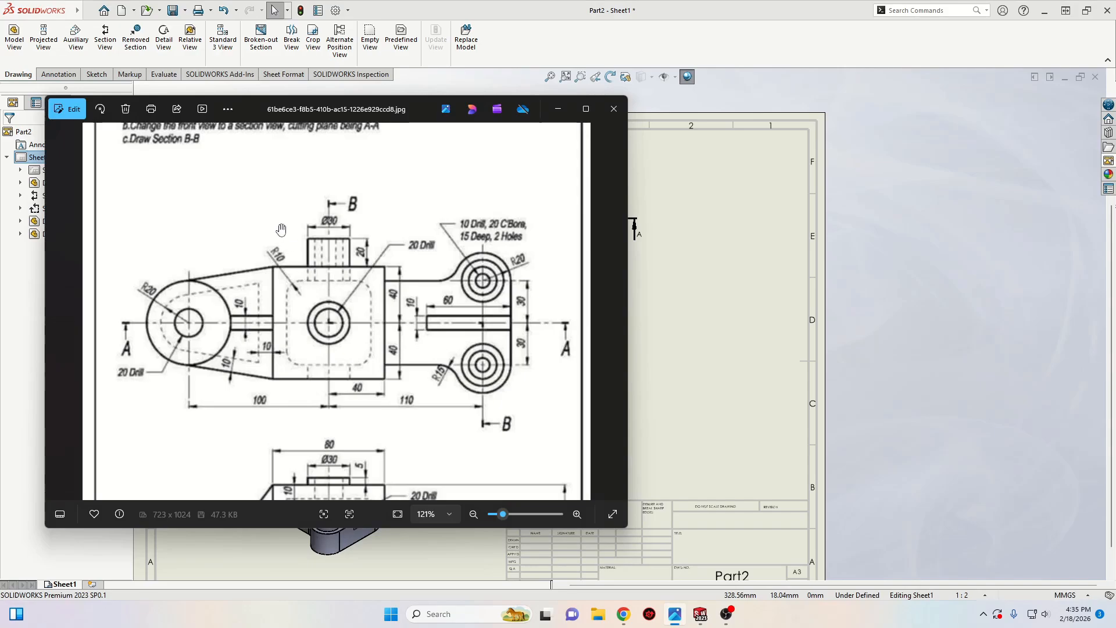
scroll(244, 227, "up", 2)
left_click_drag(361, 109, 888, 93)
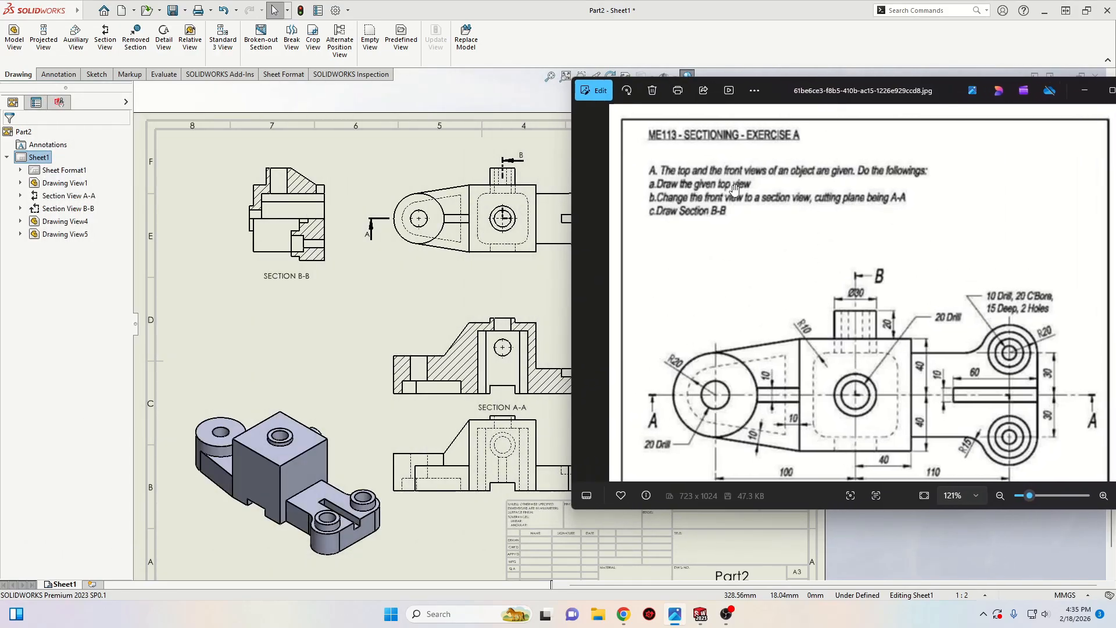